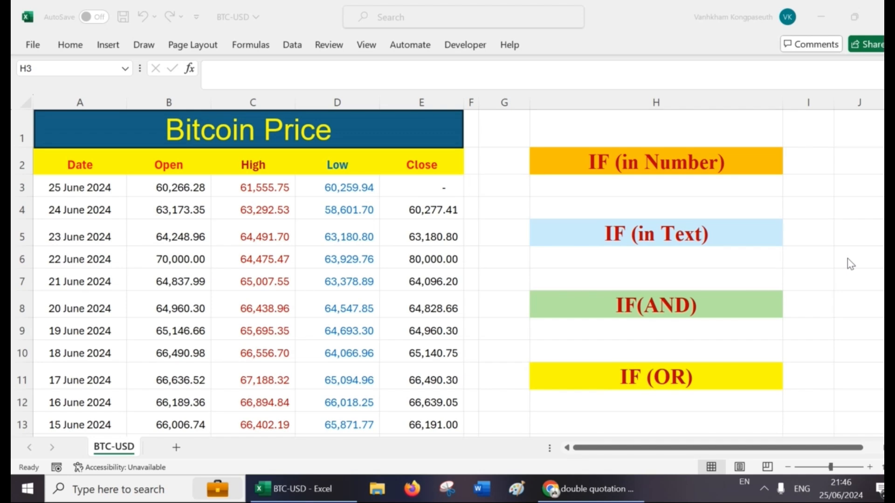
Start an IF formula in H3 that tests whether the Low price in D3 is greater than 0.
click(729, 187)
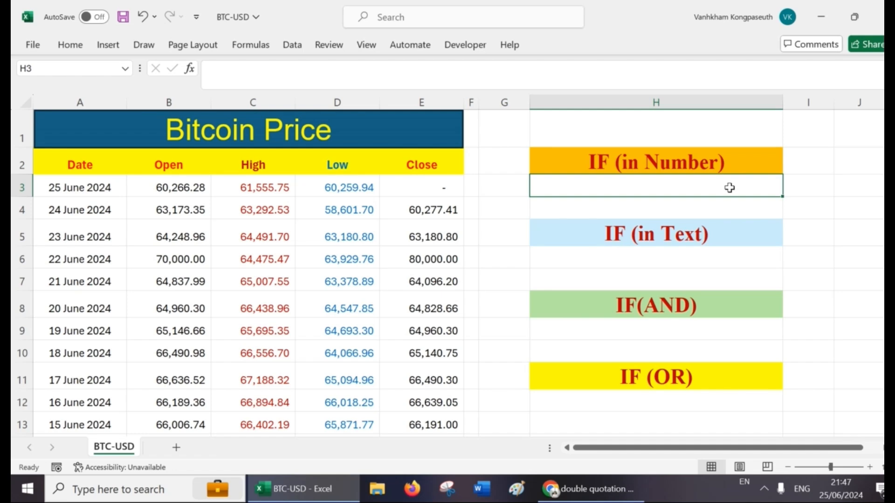
click(728, 165)
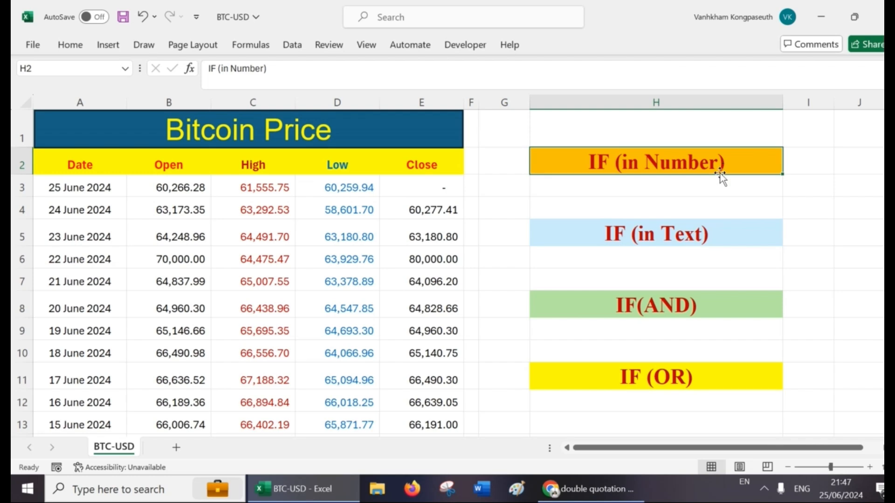
click(708, 187)
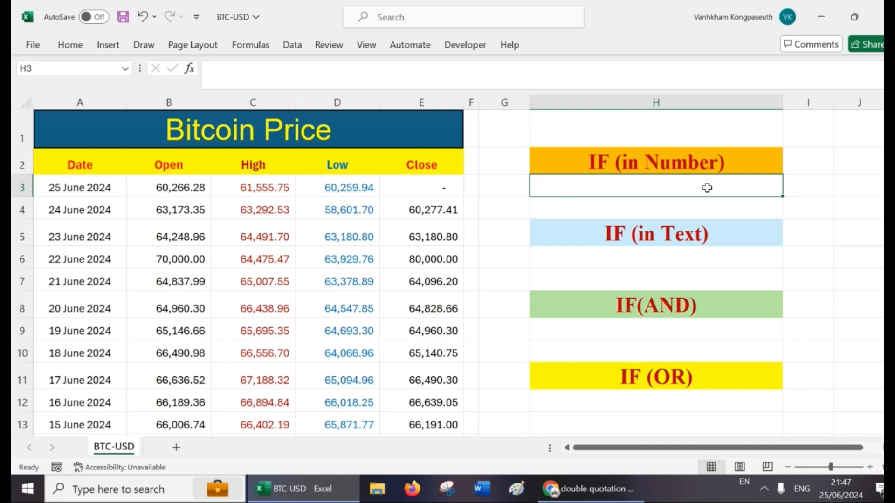
text(=)
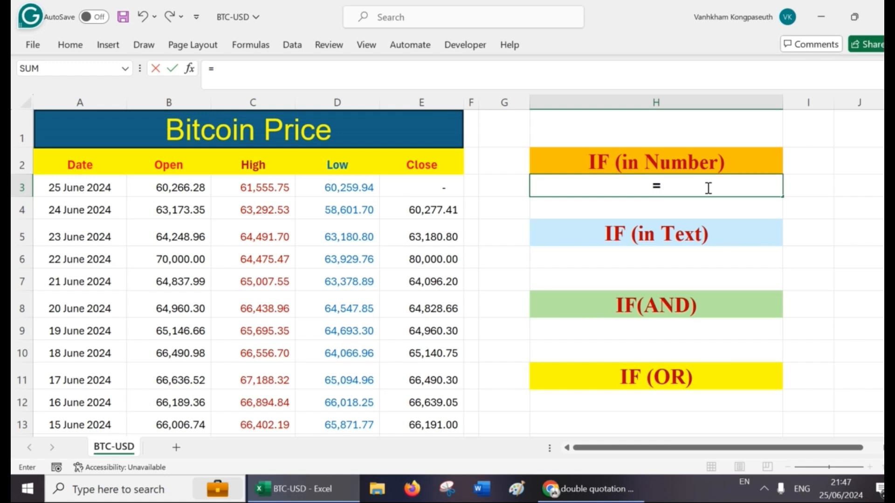
text(if)
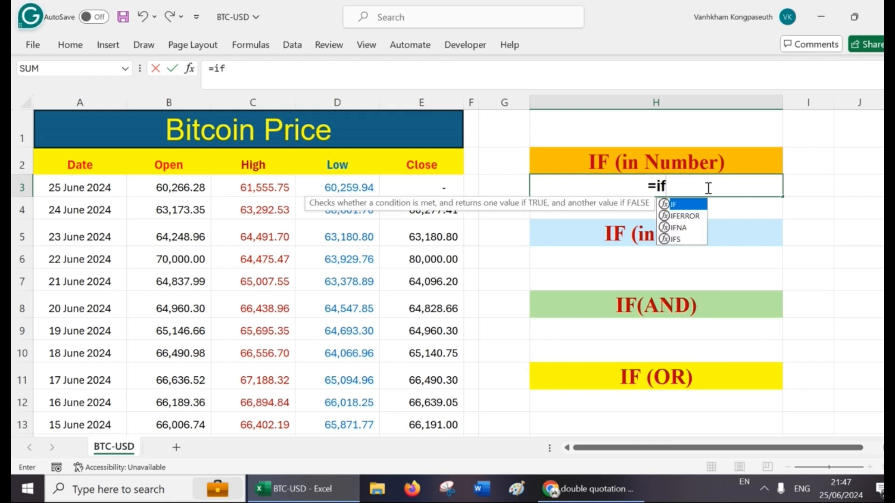
double_click(690, 205)
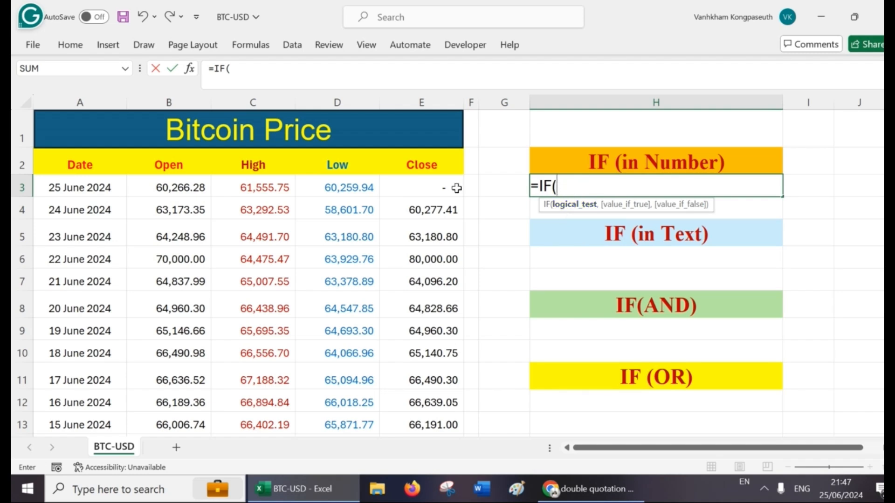
click(356, 190)
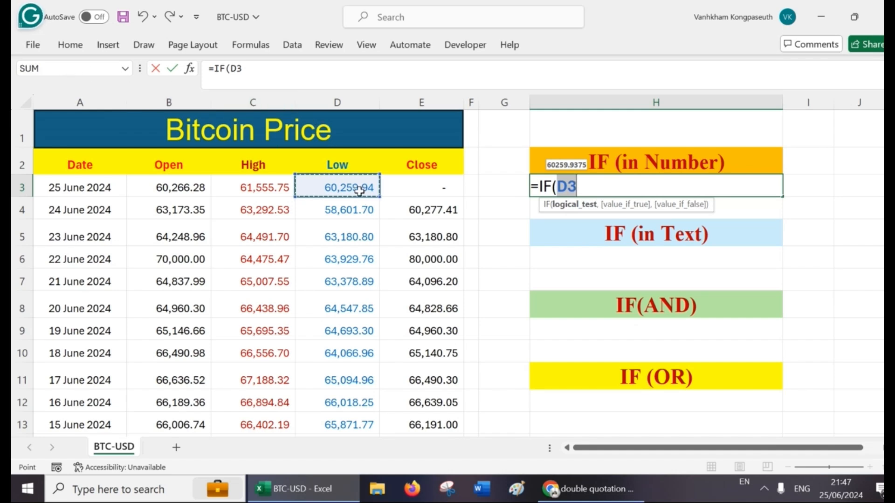
click(601, 190)
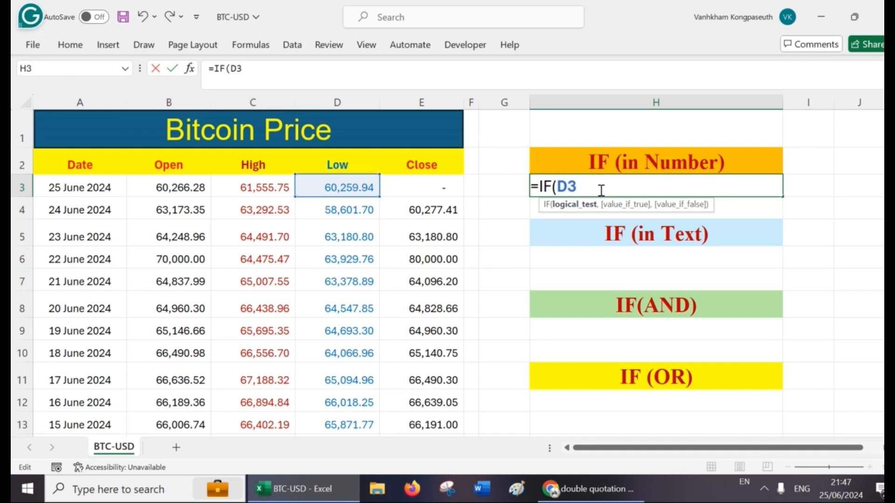
text(>0)
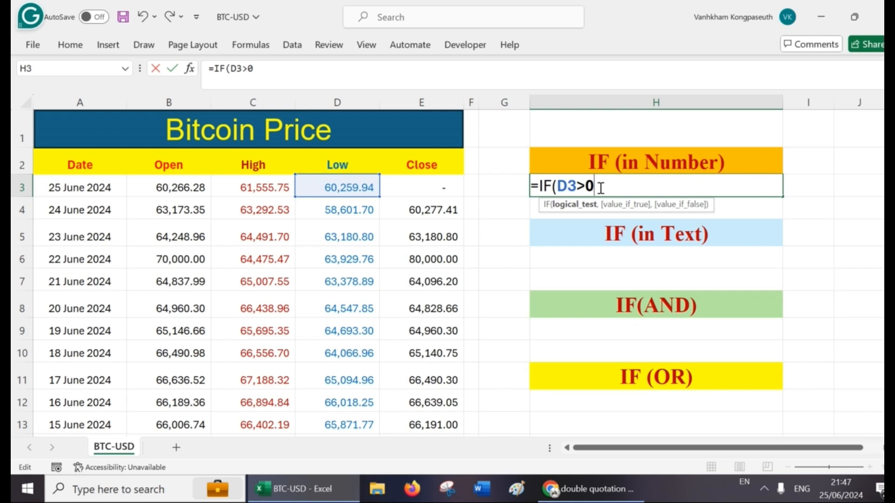
Complete the H3 formula so it returns 1 when the test is true and 0 when it is false.
text(,)
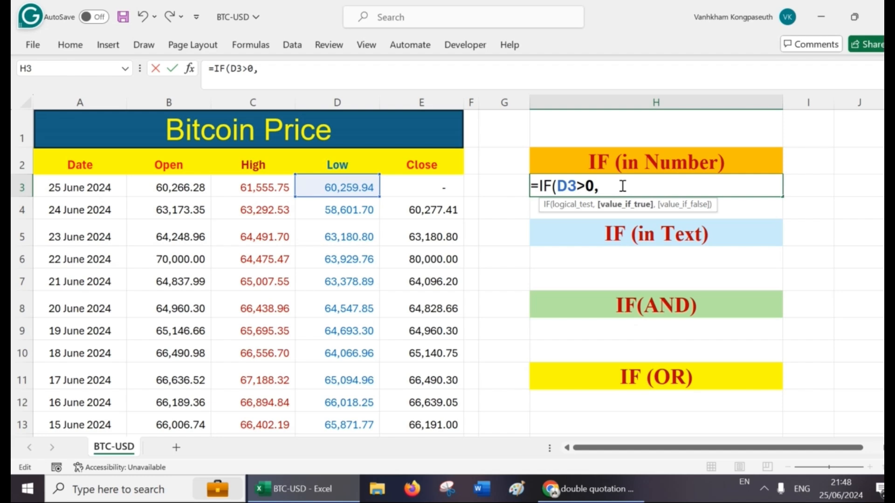
text(1,)
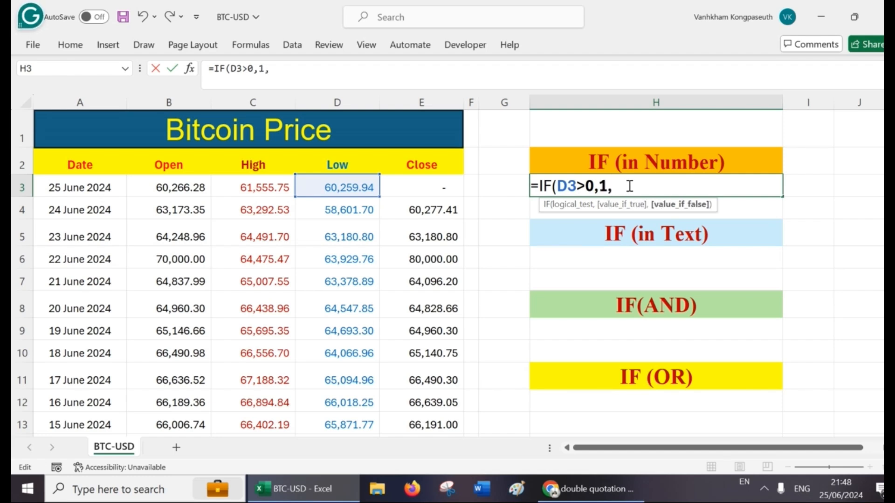
text(0))
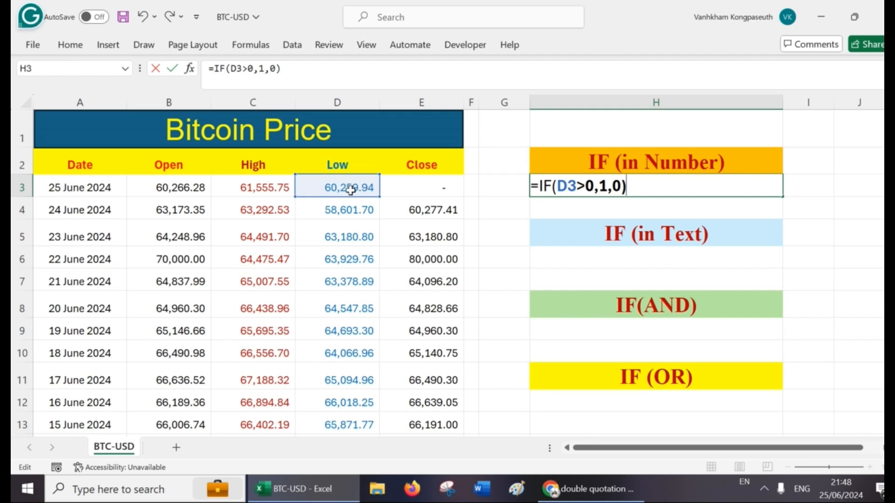
double_click(615, 189)
click(646, 187)
key(Escape)
key(Return)
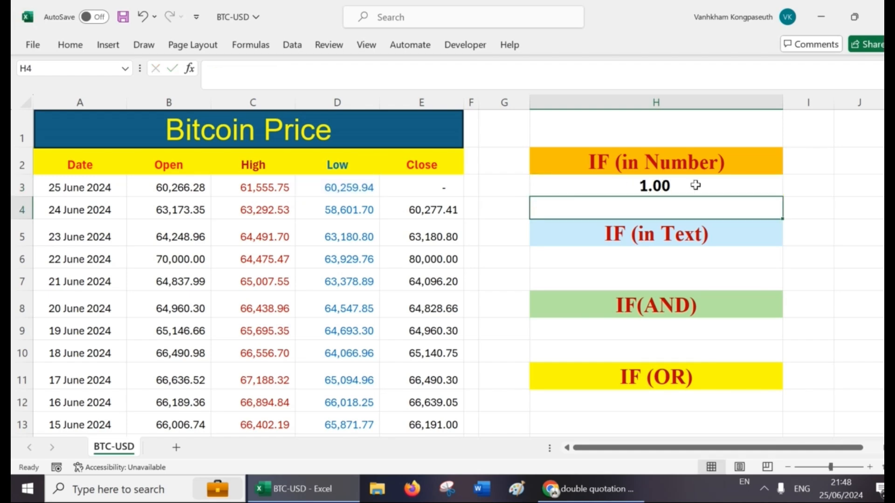
Set the 25 June 2024 Low price in D3 to 0 and check the IF result in H3.
click(695, 185)
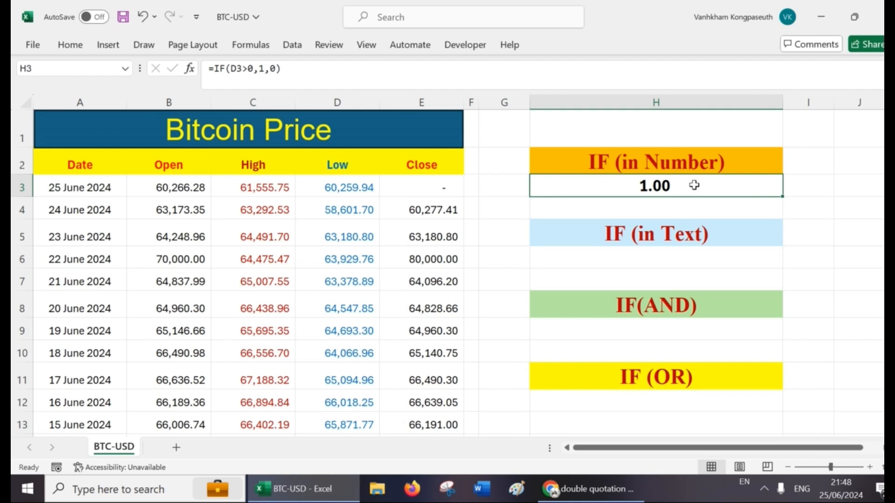
click(362, 188)
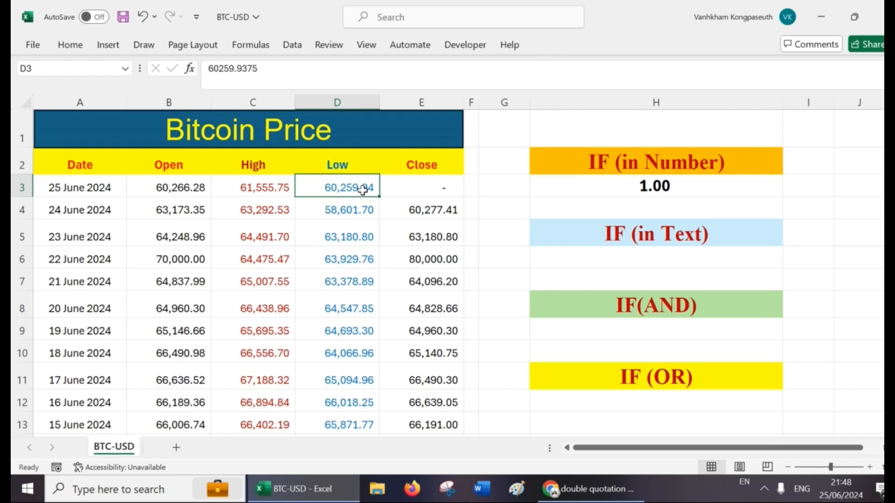
click(659, 185)
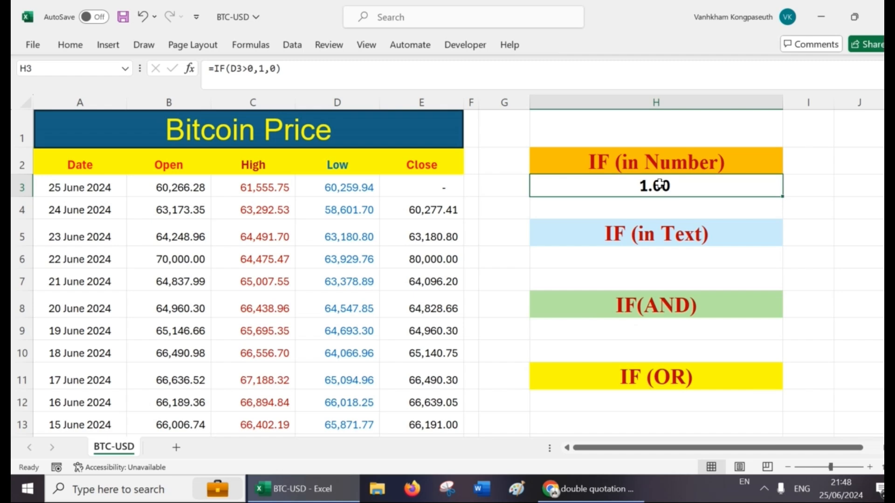
click(364, 188)
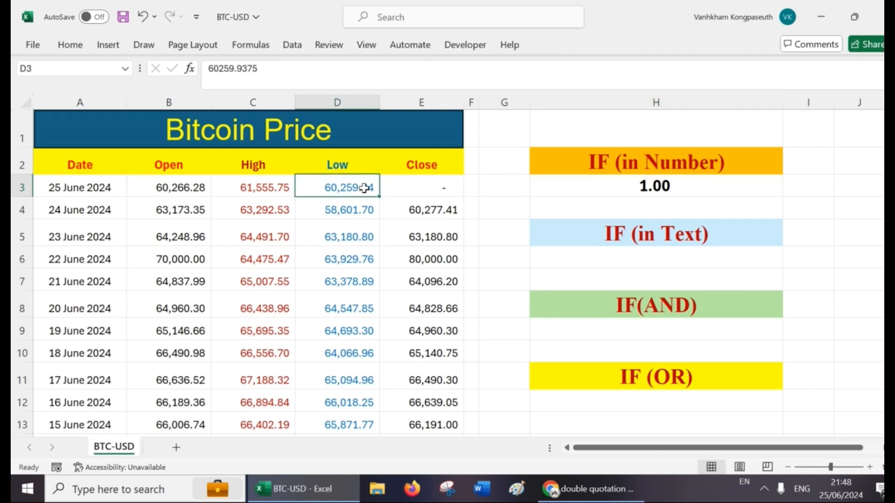
text(0)
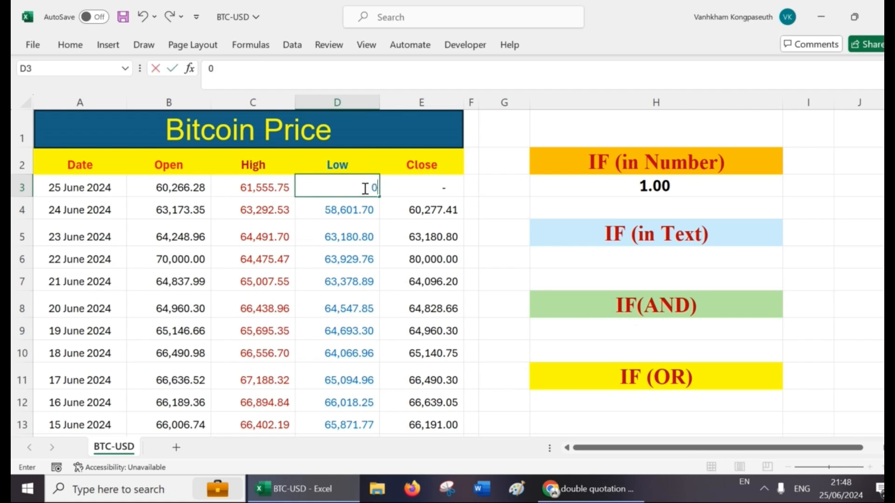
click(448, 189)
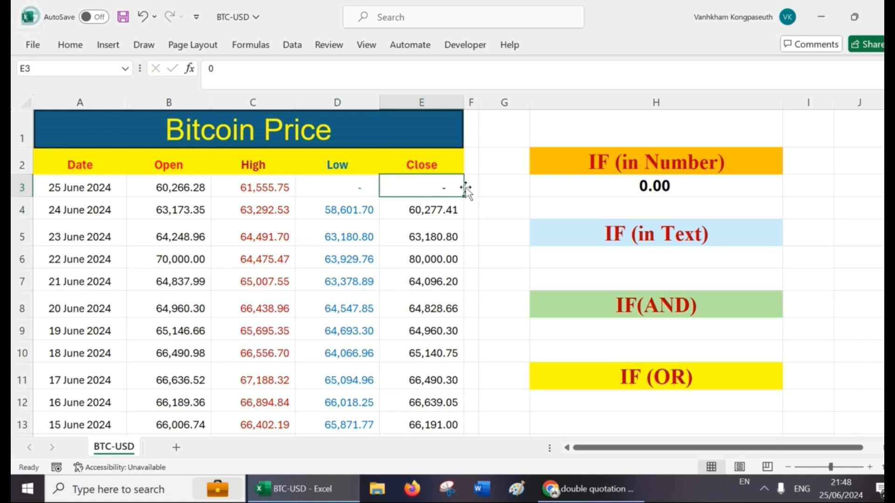
click(670, 187)
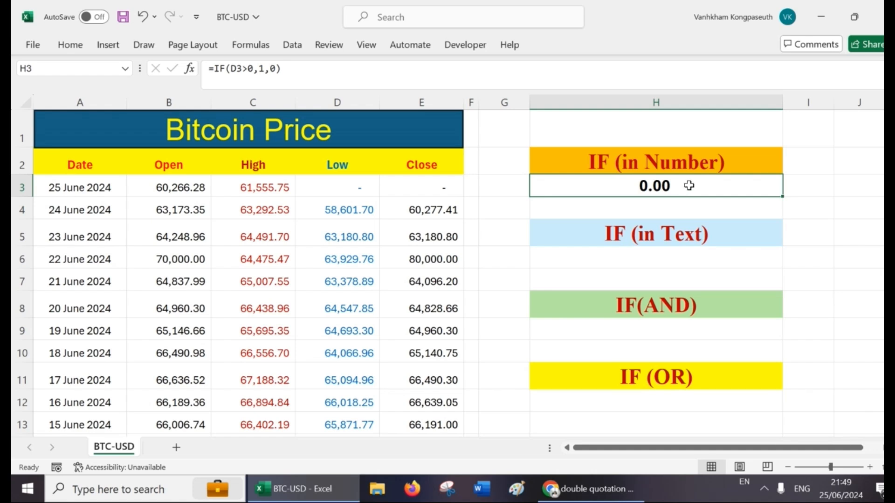
Start an IF formula in H6 that tests whether the Close price in E6 exceeds the Open price in B6.
click(712, 235)
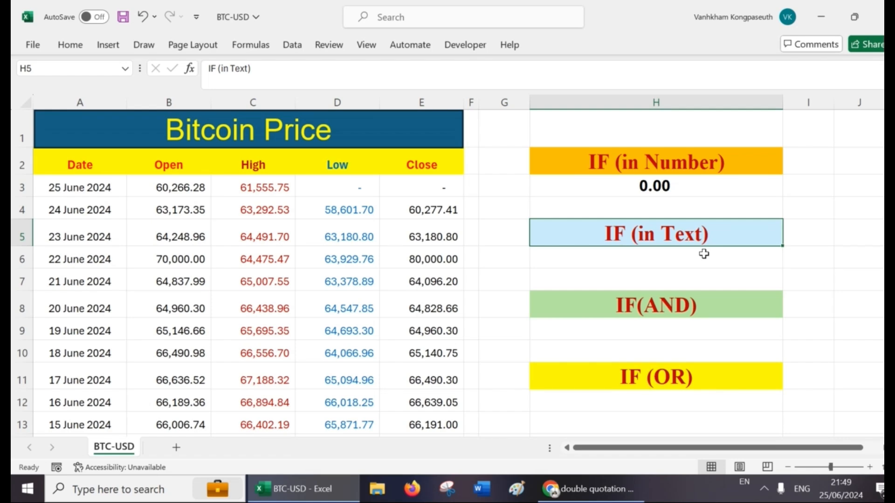
click(704, 255)
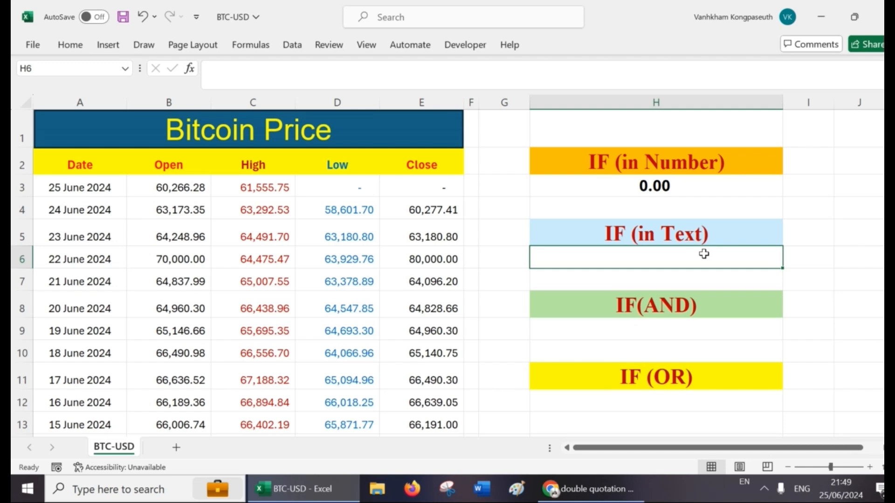
text(=)
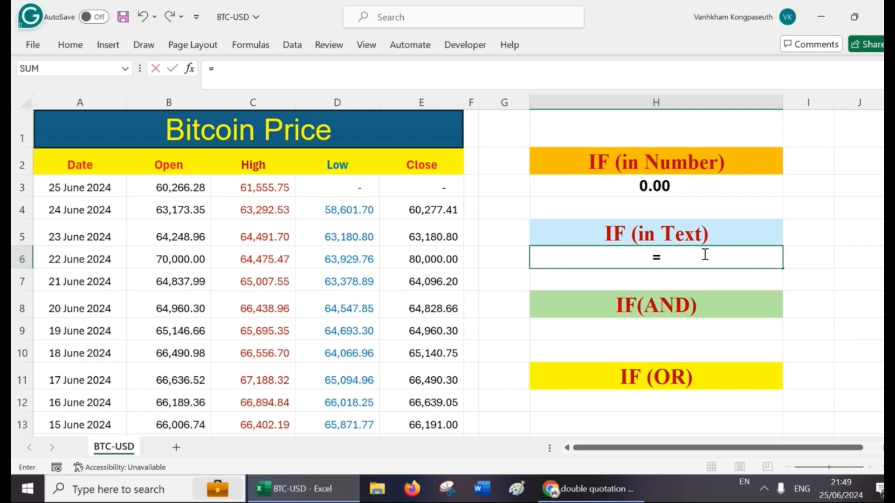
text(if)
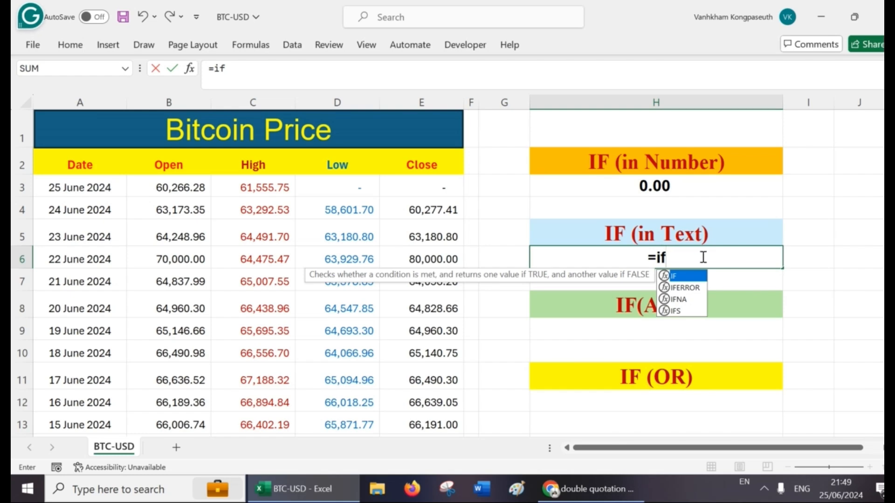
key(Tab)
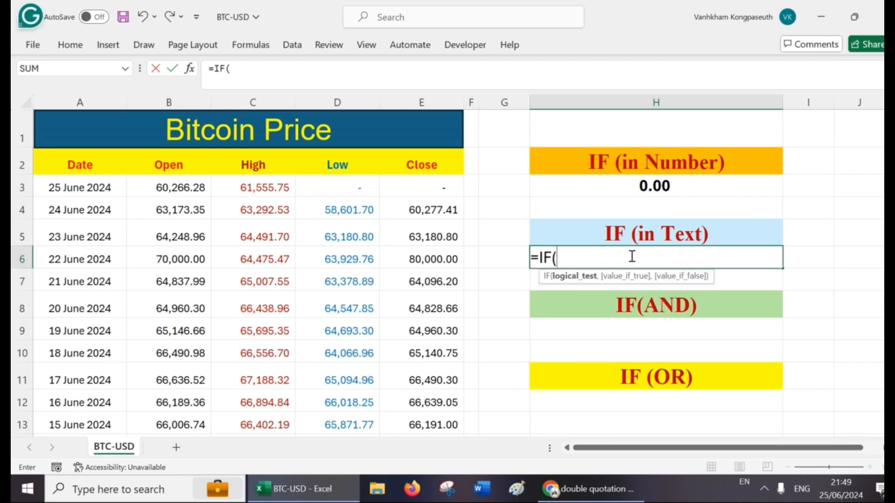
click(444, 258)
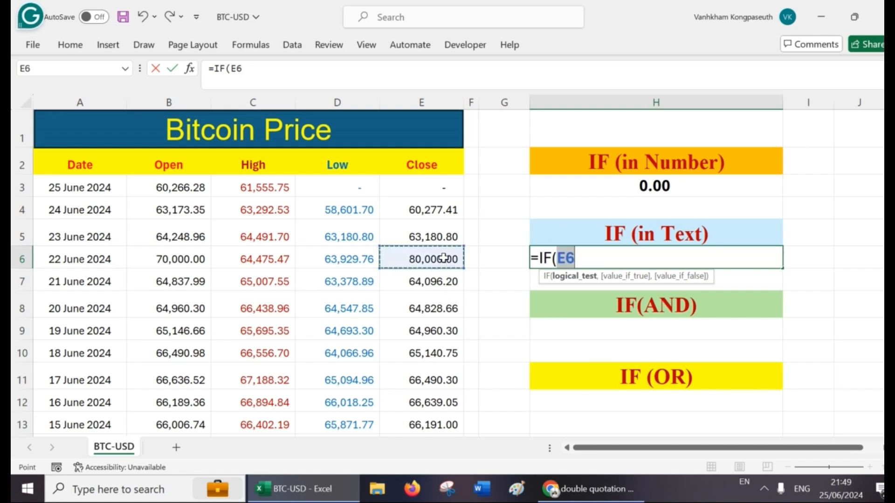
text(>)
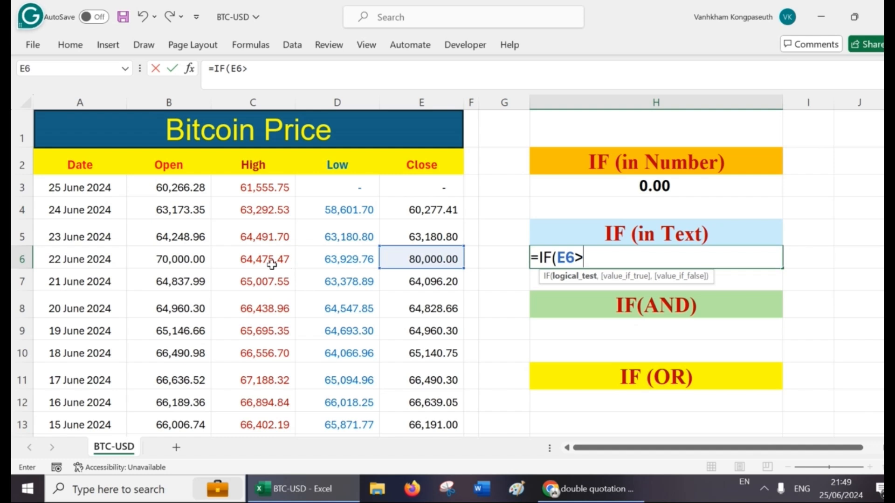
click(198, 259)
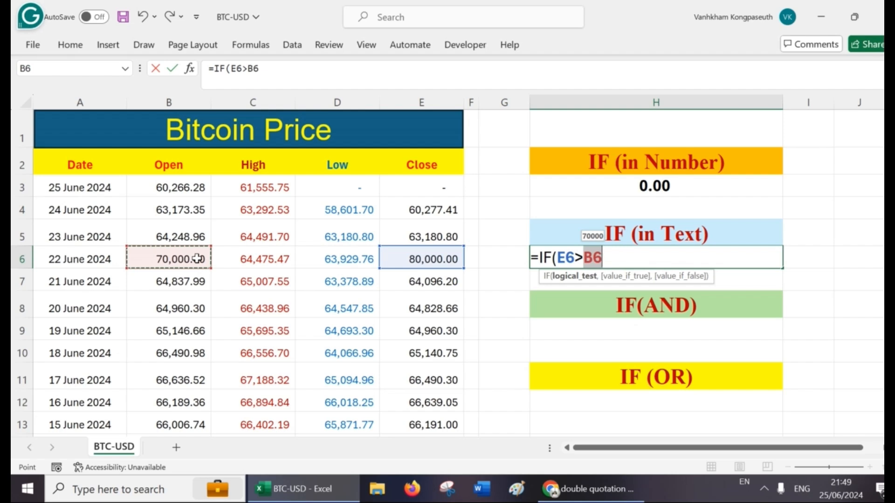
Complete the H6 formula so it returns "increase" when the test is true and "decrease" when it is false.
text(,)
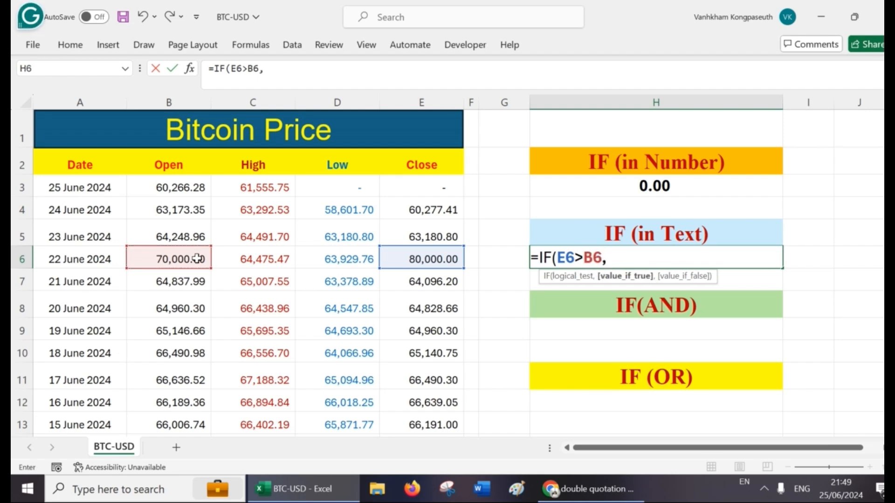
text("increase")
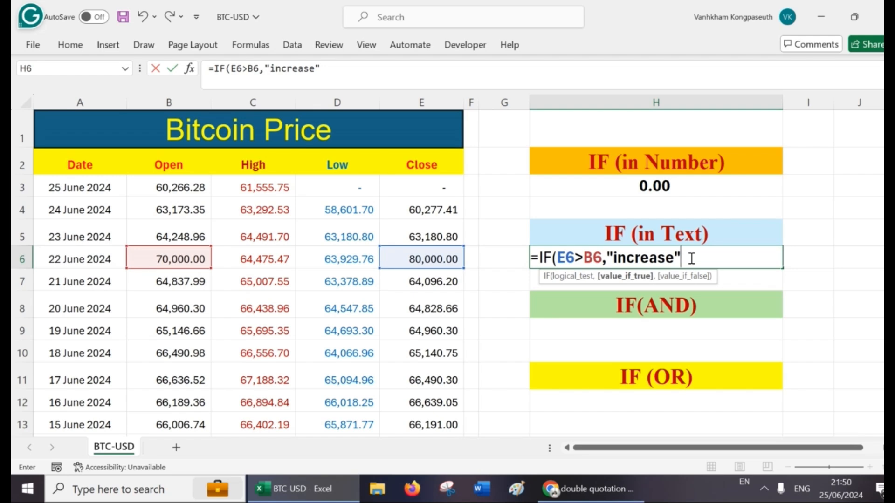
text(,)
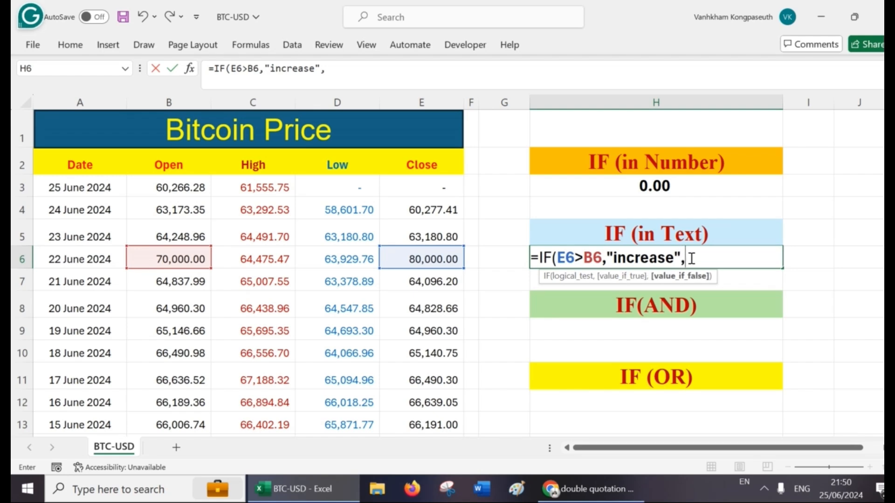
text("decrease")
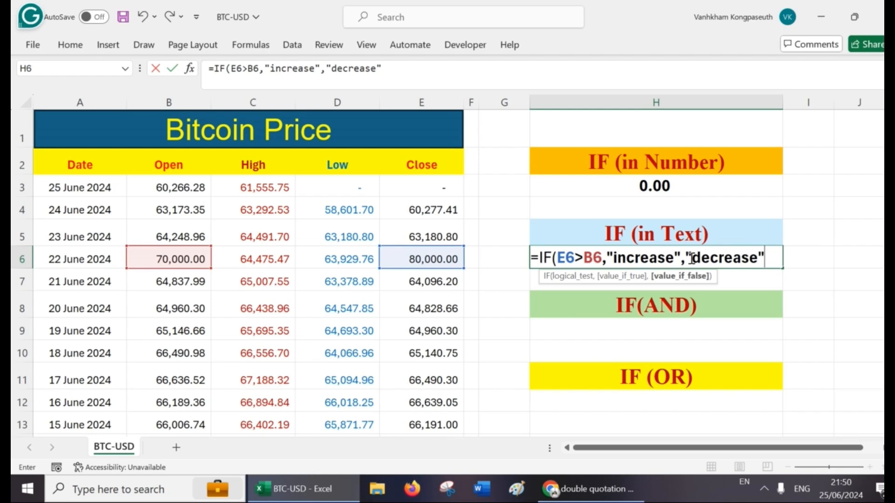
text())
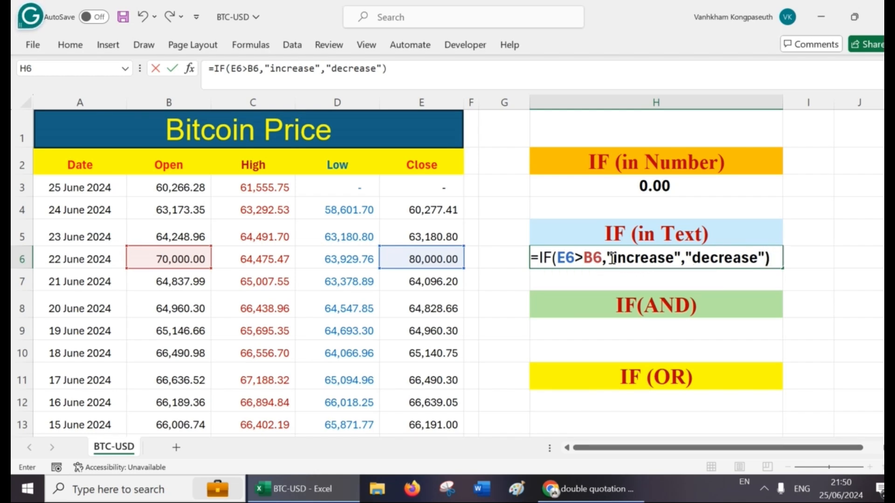
drag(612, 258, 672, 259)
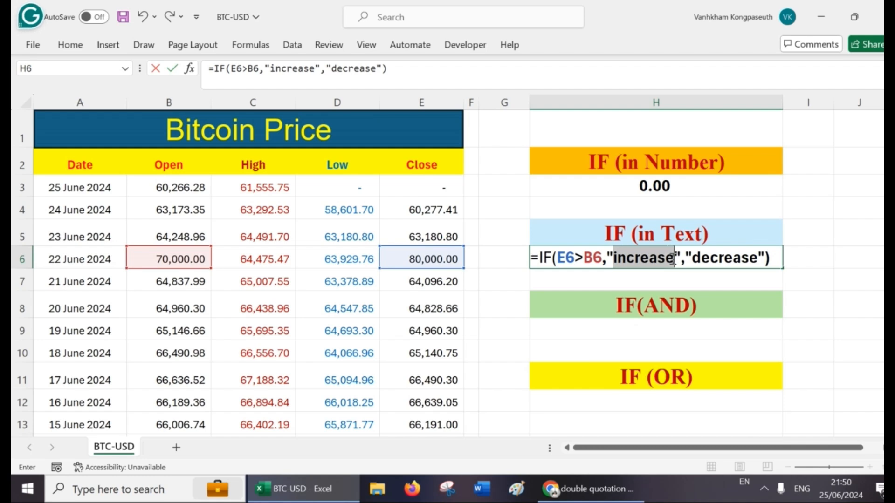
click(610, 256)
drag(610, 257, 763, 258)
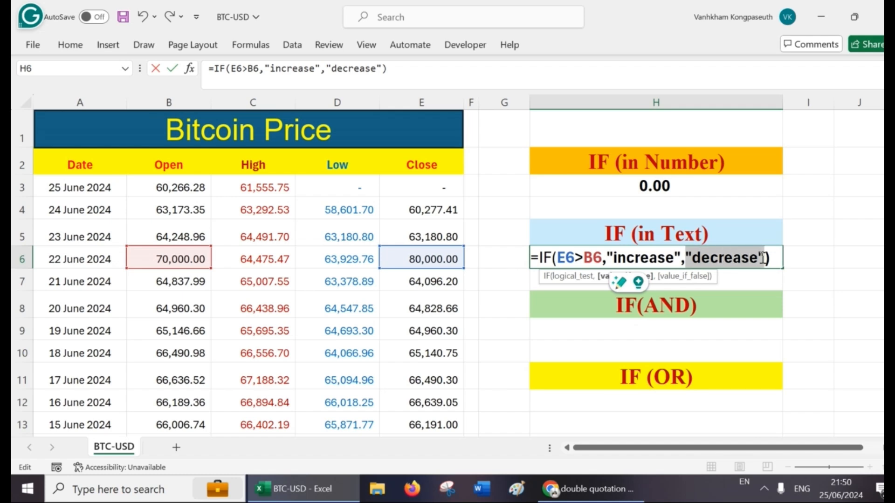
click(763, 257)
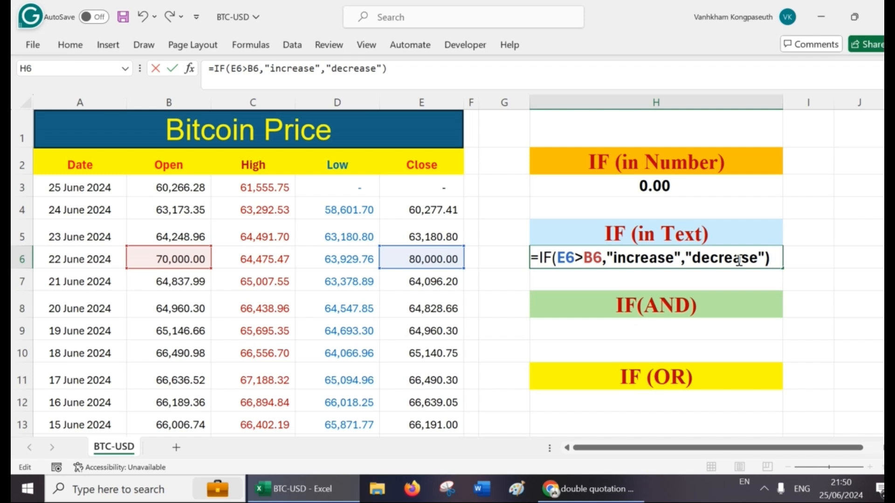
key(Return)
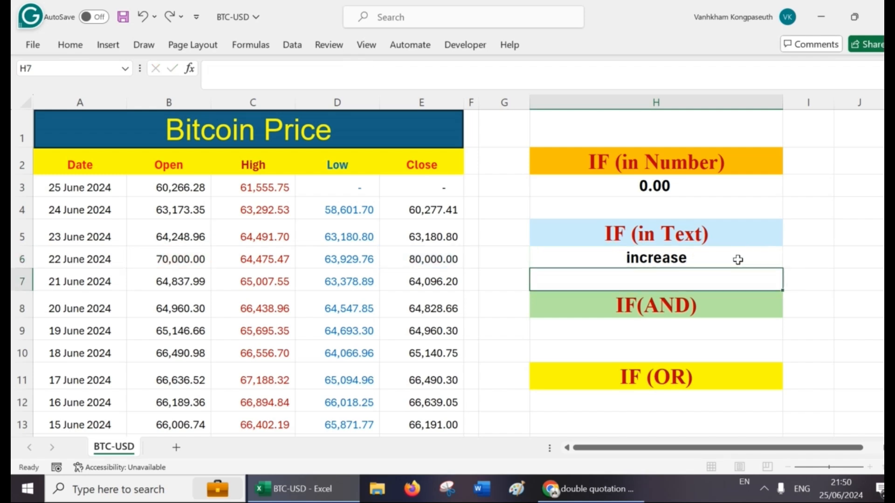
Compare the IF result in H6 with the 22 June 2024 Close price in E6 and Open price in B6.
click(738, 259)
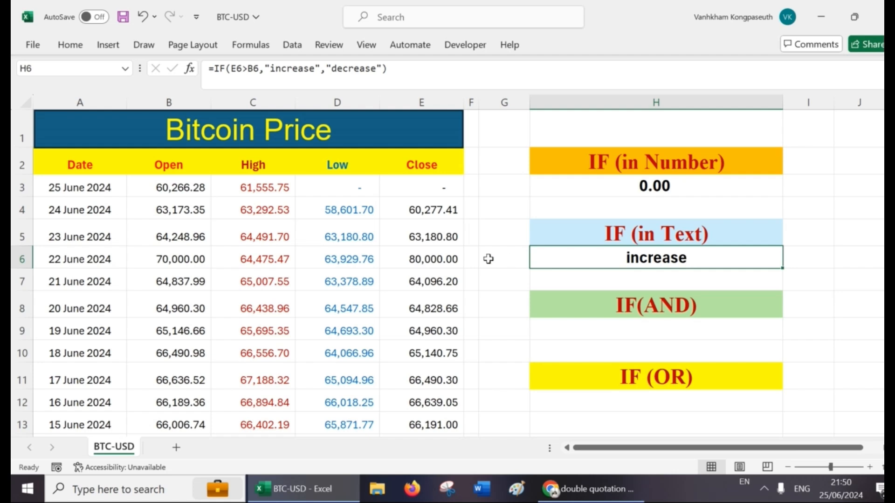
click(442, 264)
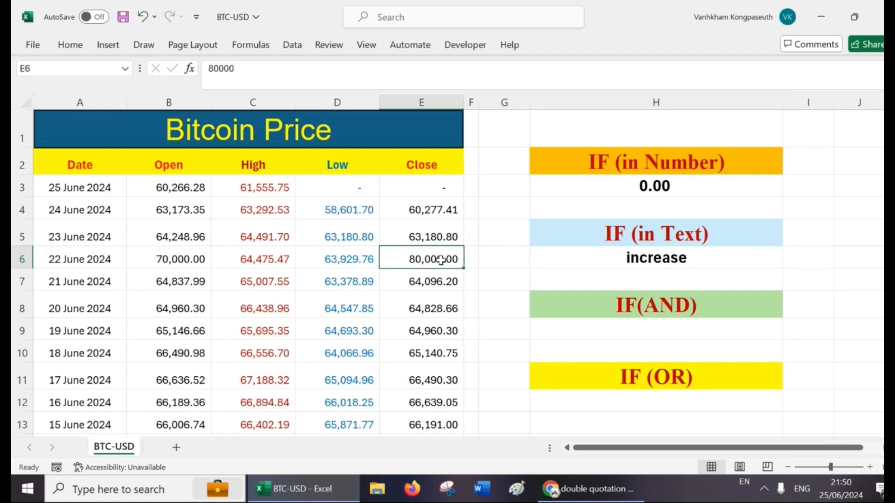
click(193, 260)
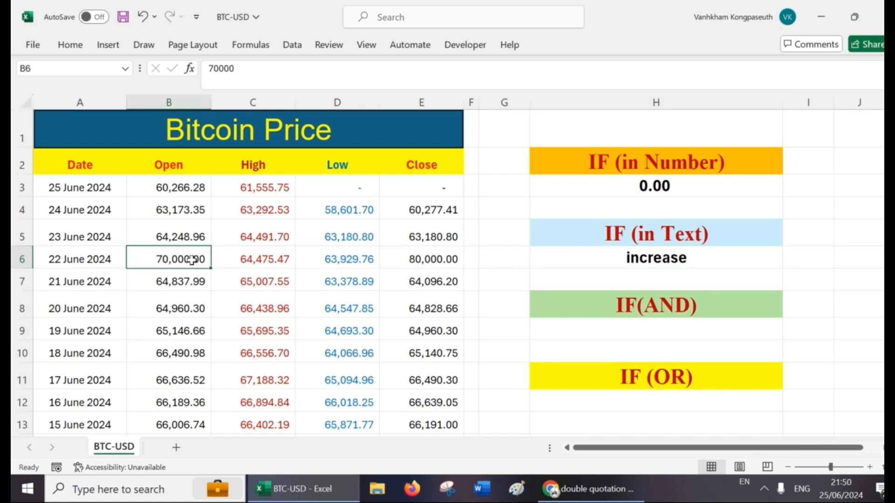
click(646, 261)
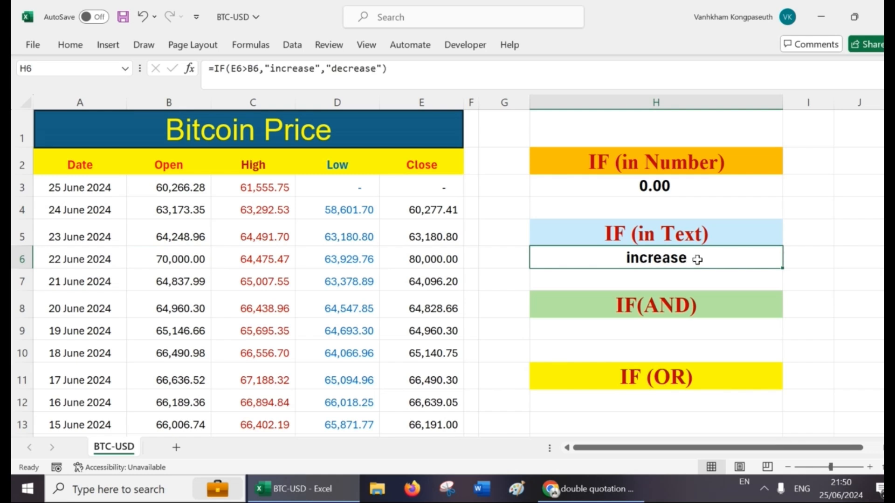
Set the 22 June 2024 Close price in E6 to 60000 and check the IF result in H6.
click(419, 259)
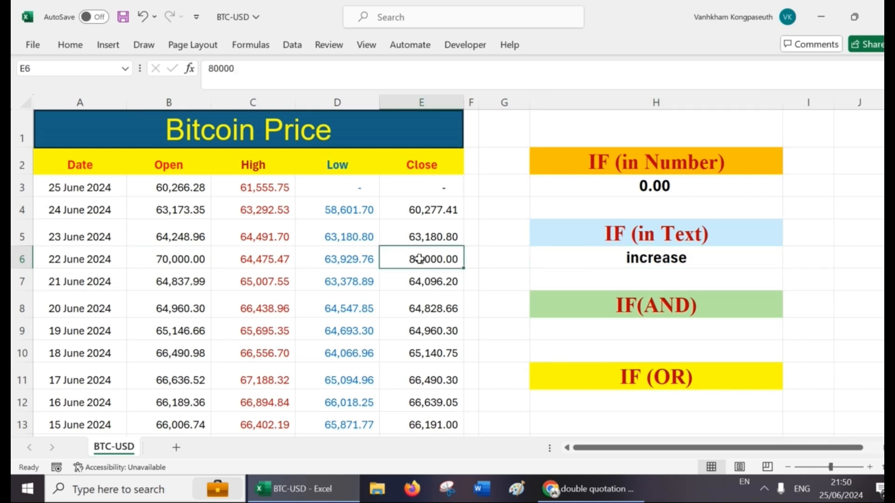
double_click(419, 259)
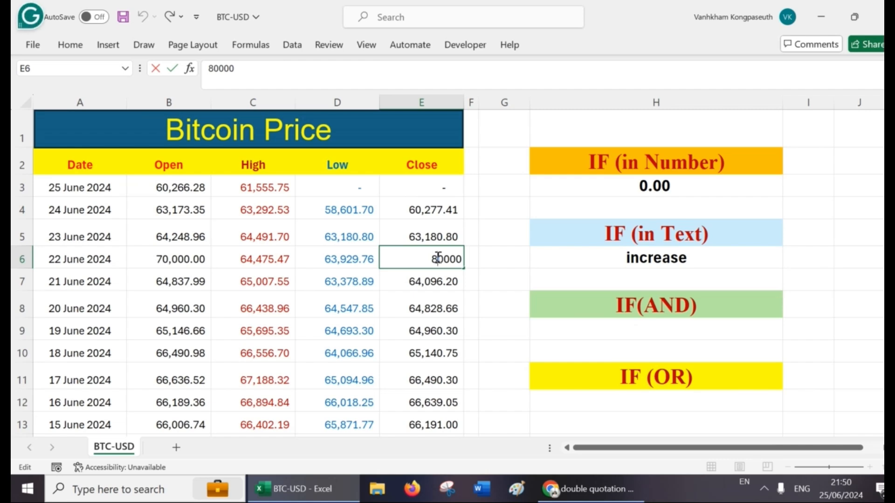
key(BackSpace)
text(6)
key(Return)
click(707, 253)
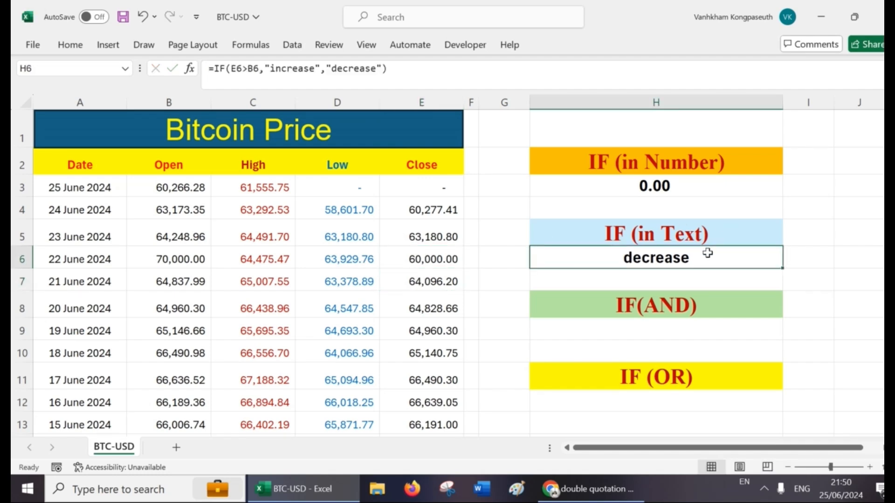
Review the H6 formula, focusing on its two quoted text results.
drag(426, 75, 205, 69)
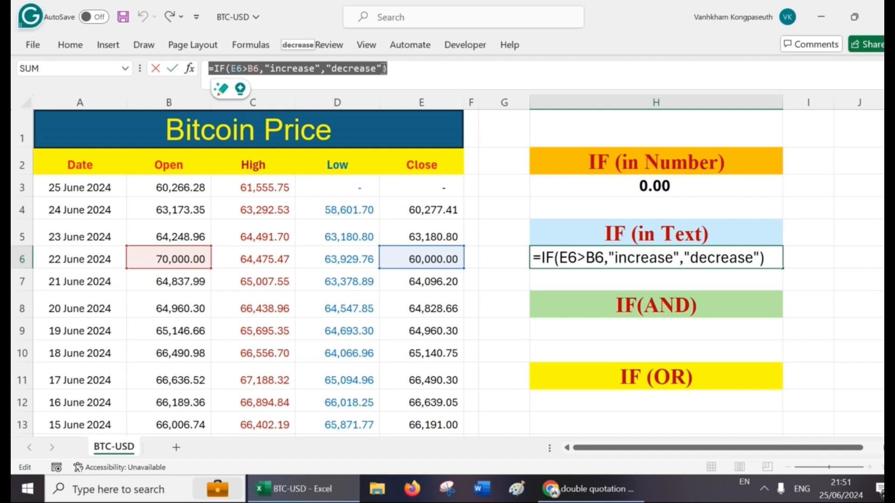
click(378, 68)
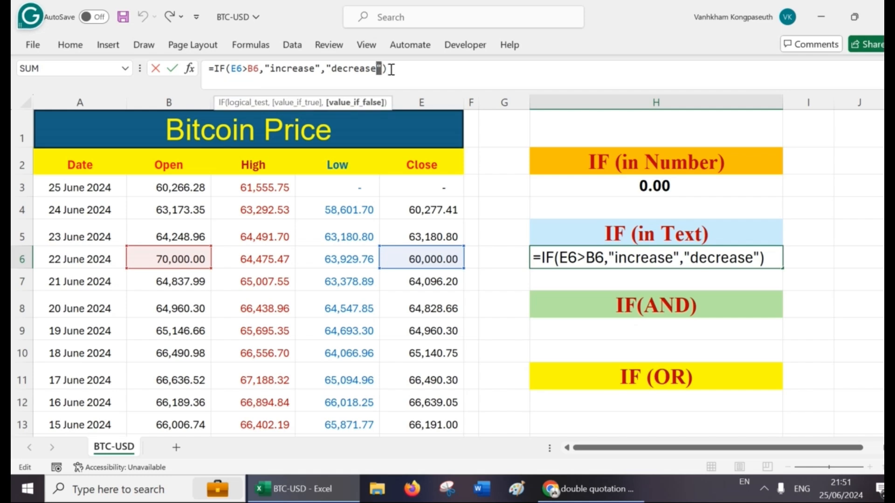
drag(264, 68, 383, 68)
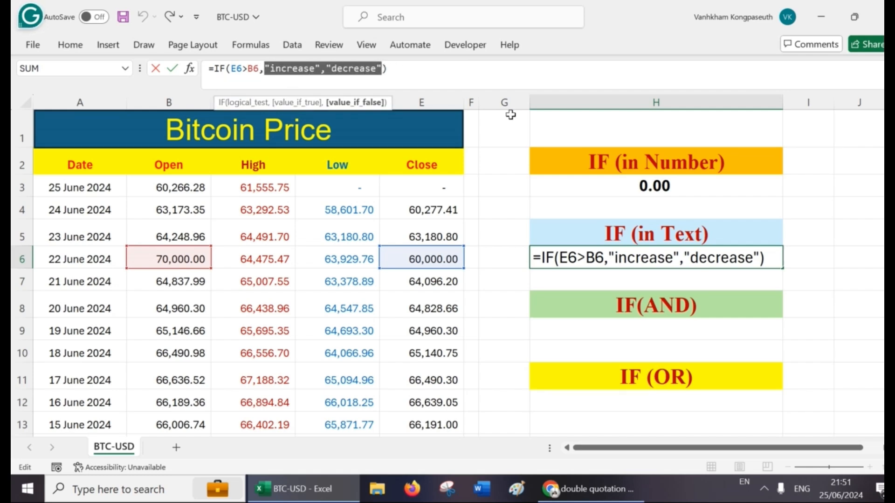
key(ctrl+Return)
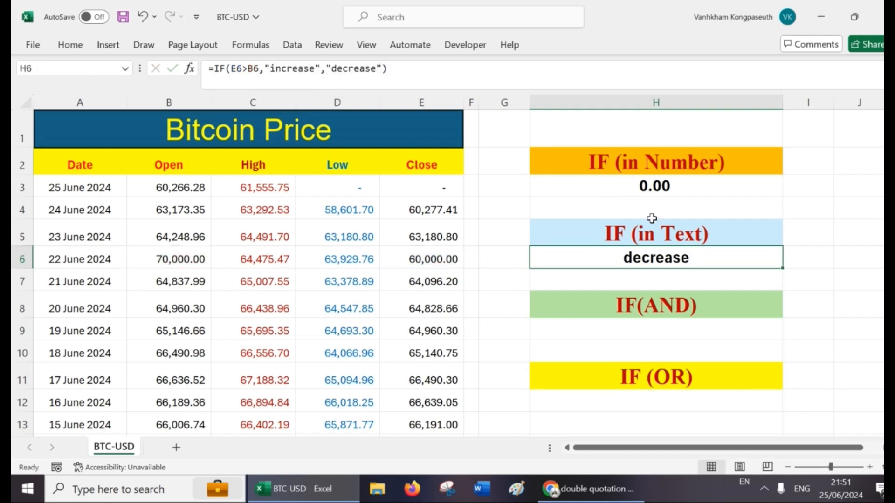
Start an IF formula with a nested AND function in H9, under the IF(AND) heading.
click(686, 309)
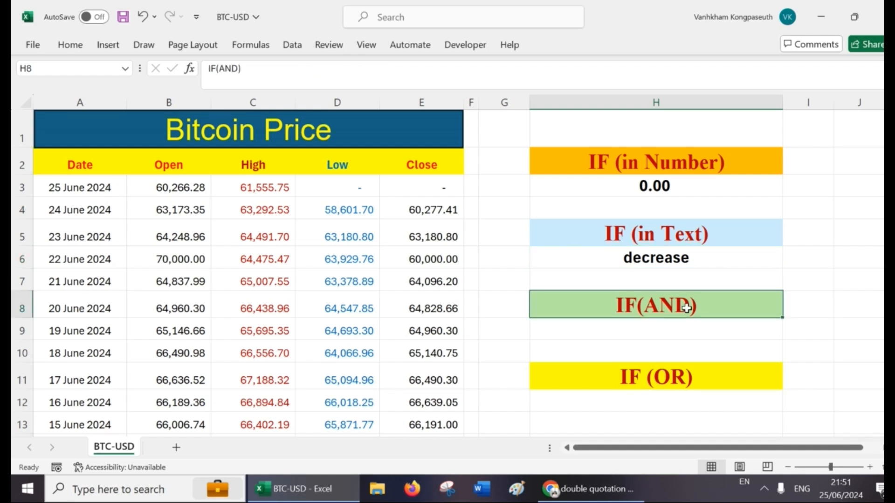
click(682, 334)
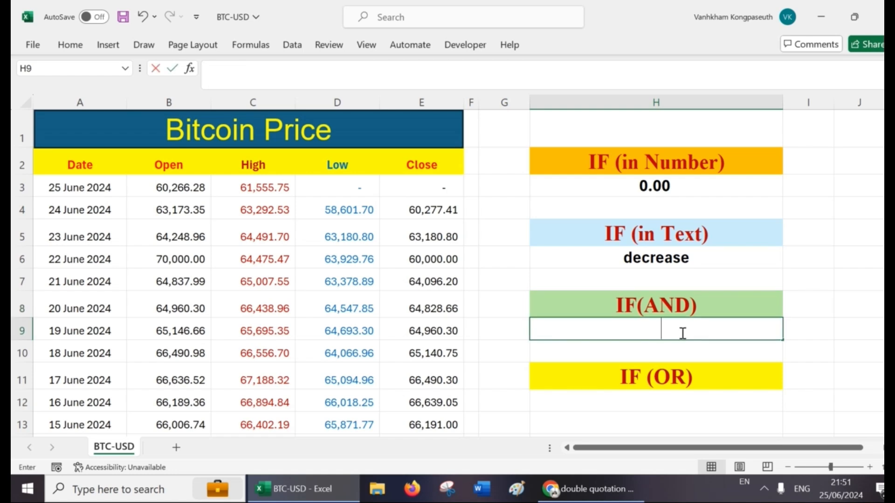
text(=)
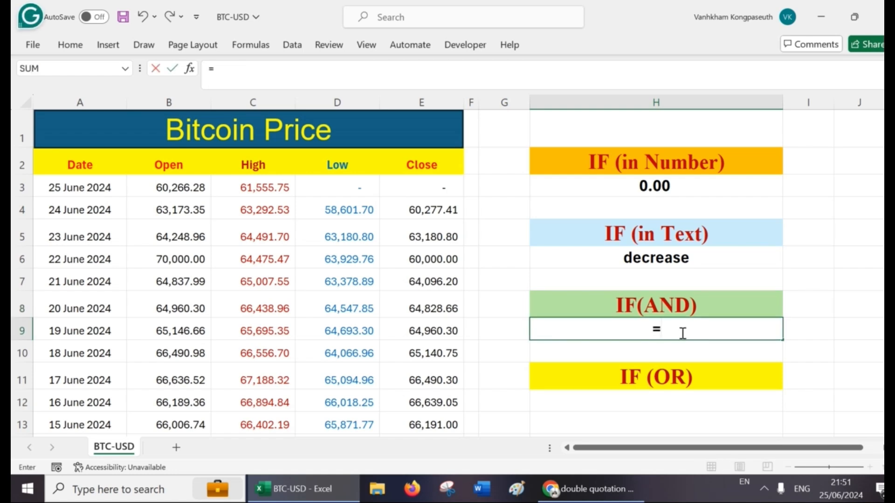
text(if)
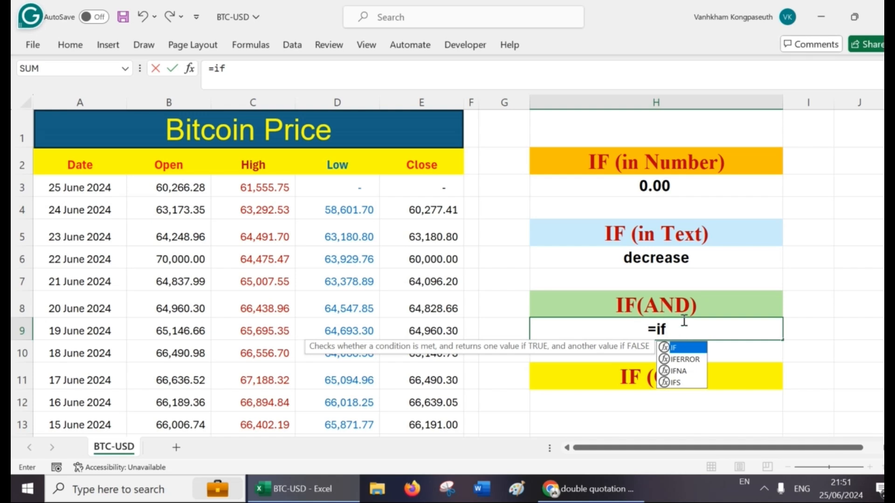
double_click(687, 350)
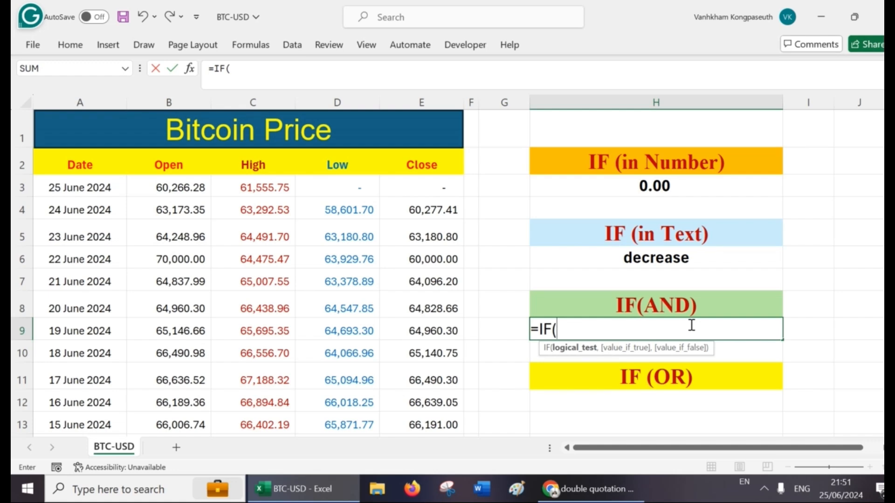
text(and)
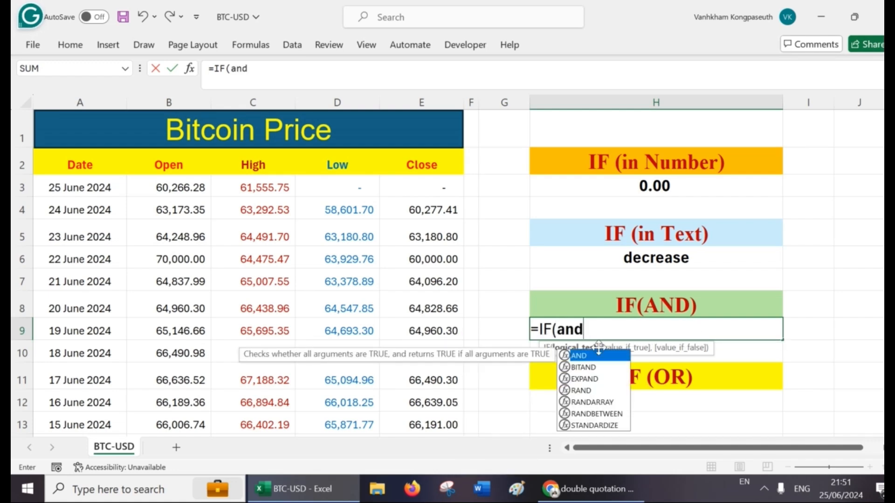
key(Tab)
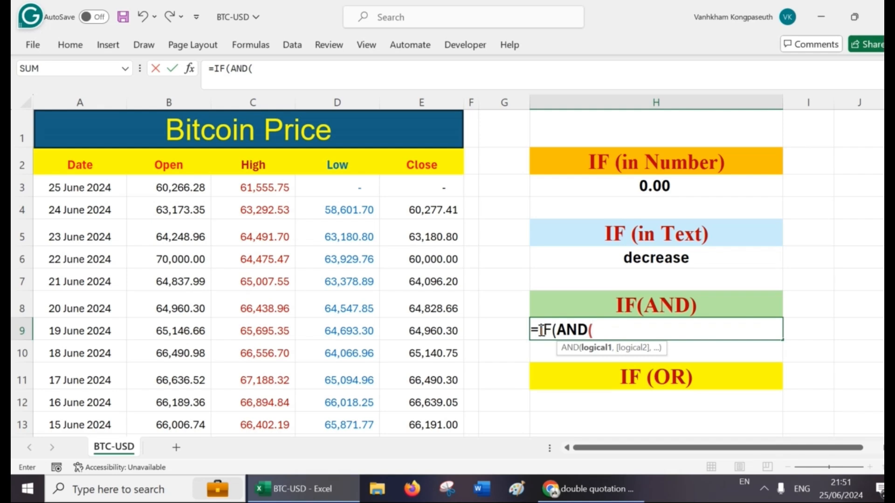
drag(542, 330, 591, 331)
click(603, 332)
Fill the AND test in H9 with the conditions B9>E9 and B10>E10, close it, and open the true-result text.
click(180, 331)
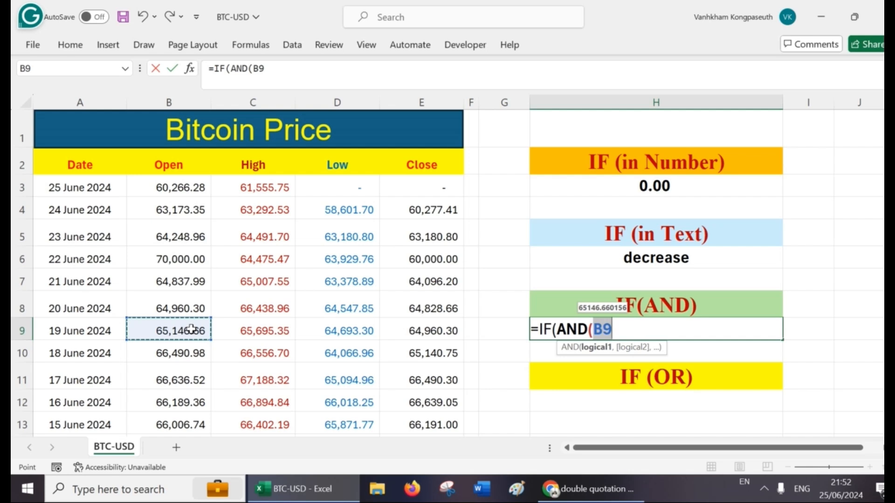
text(>)
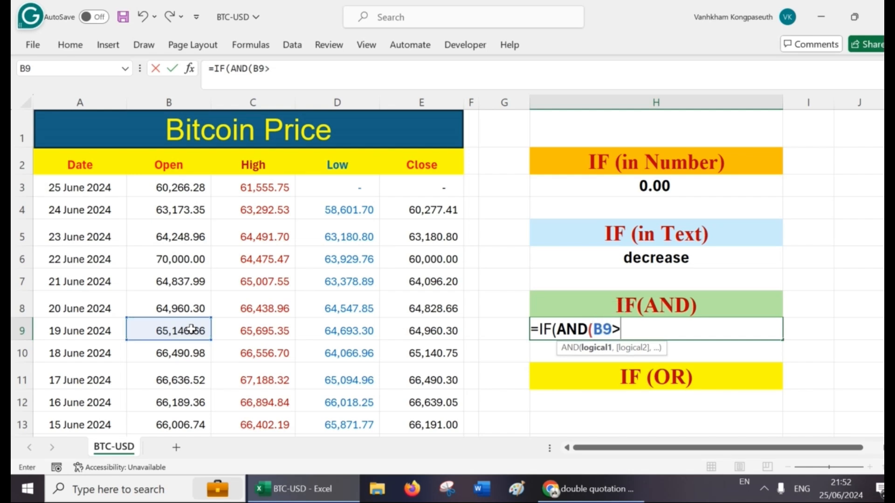
click(428, 332)
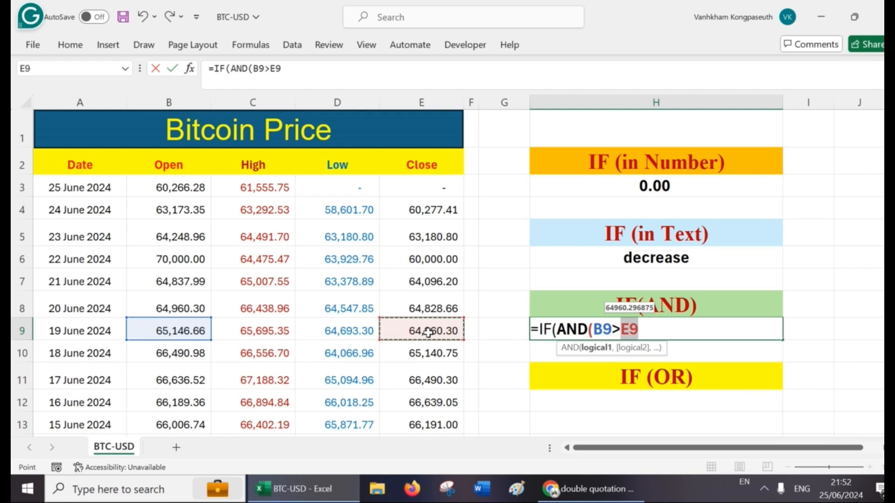
text(,)
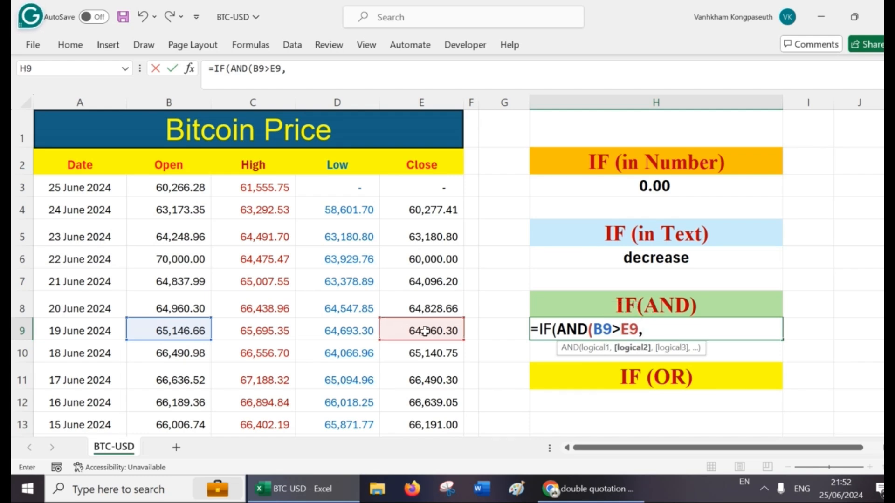
click(182, 354)
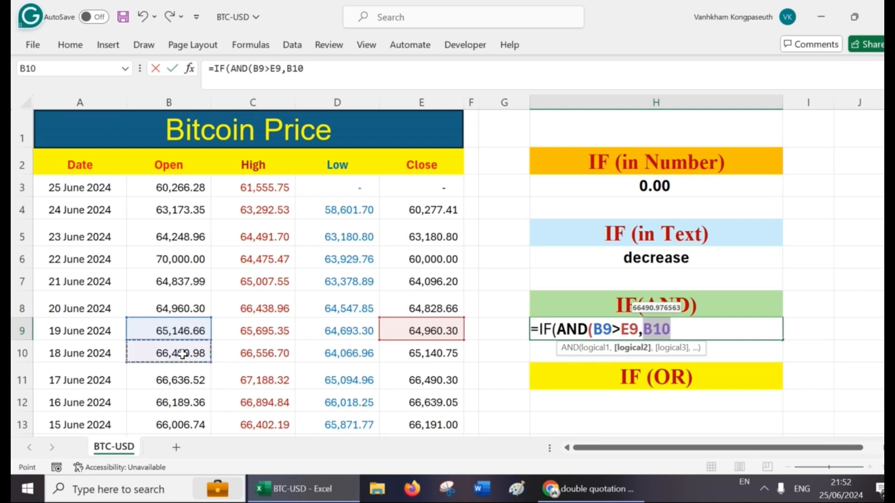
text(>)
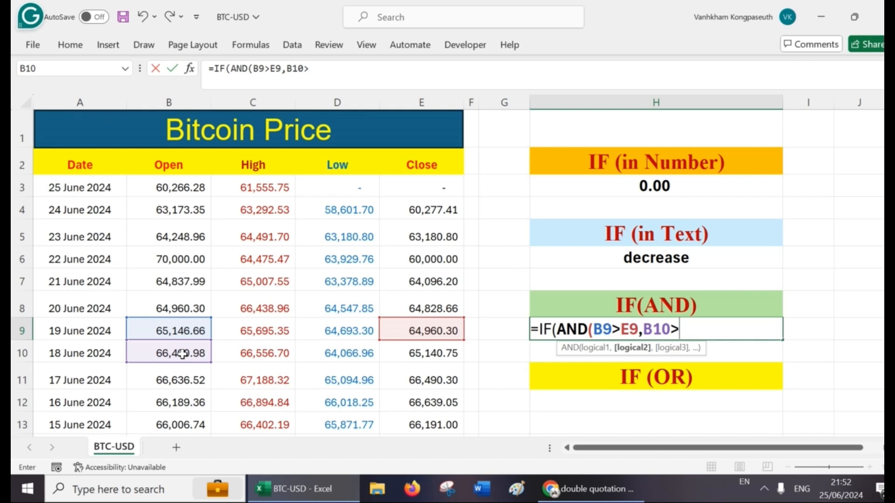
click(431, 356)
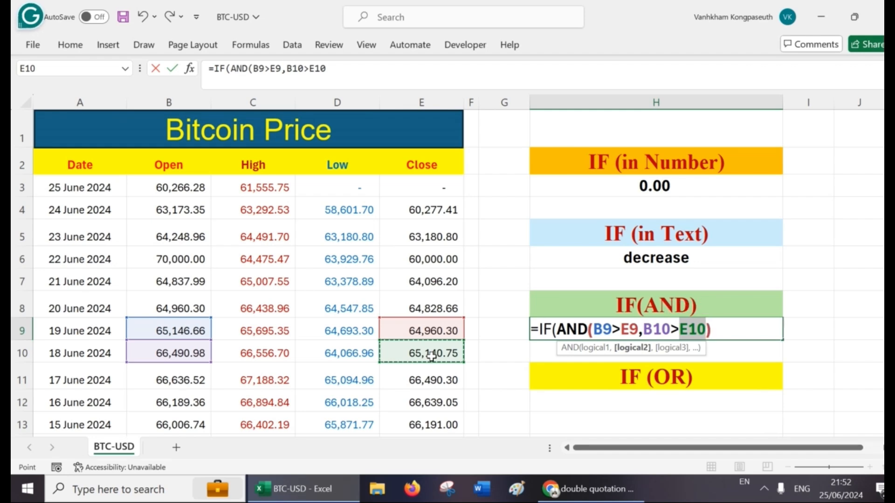
text(),")
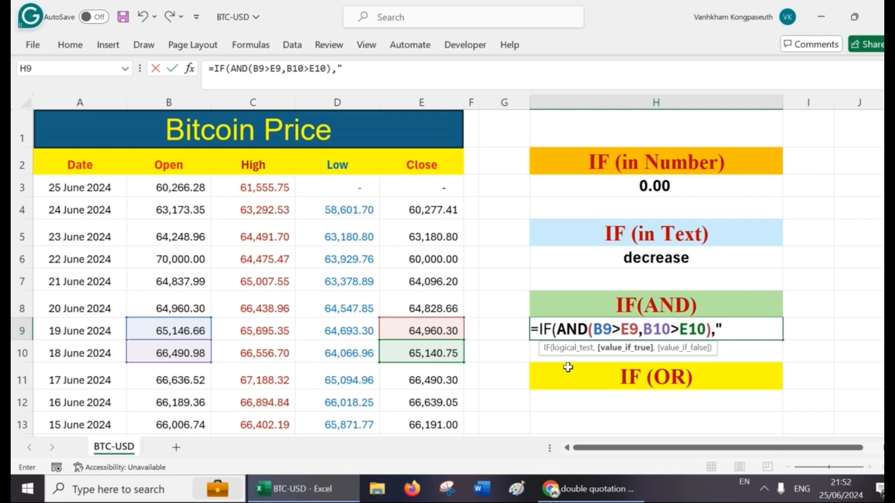
Complete the H9 formula with 1 as the true result and 0 as the false result, and enter it.
text(1)
key(BackSpace)
key(BackSpace)
text(1,)
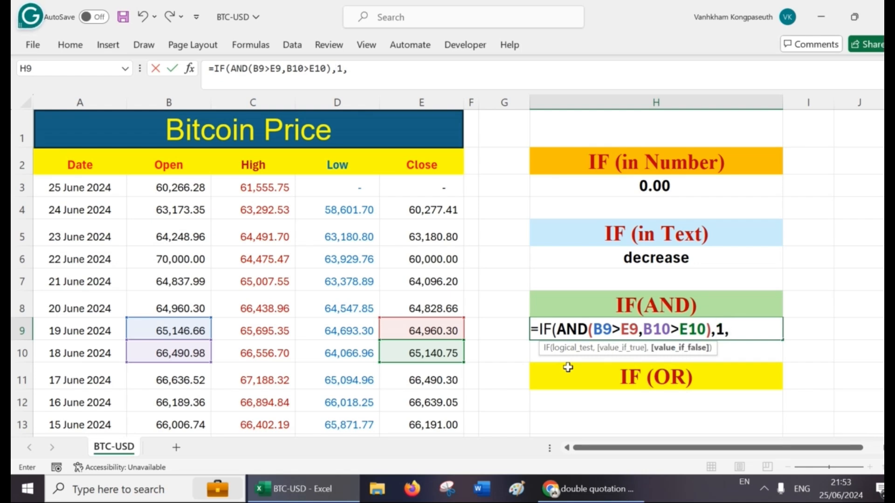
text(0))
drag(539, 331, 724, 331)
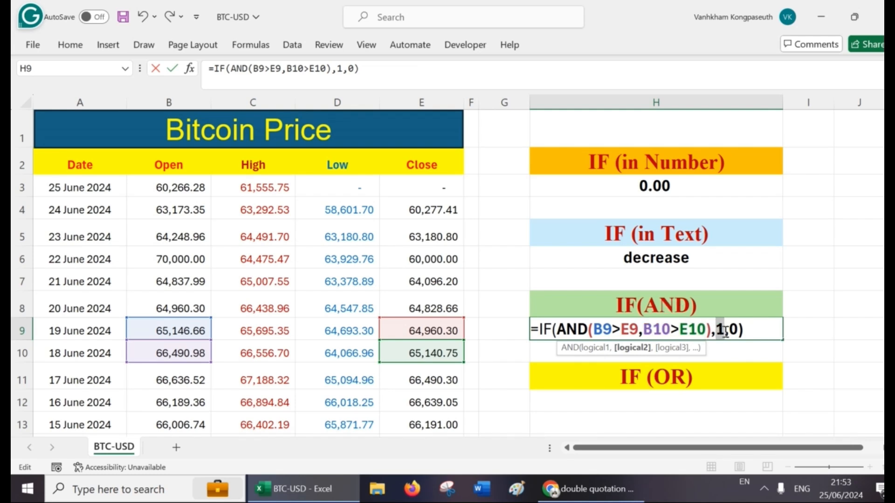
drag(729, 331, 738, 331)
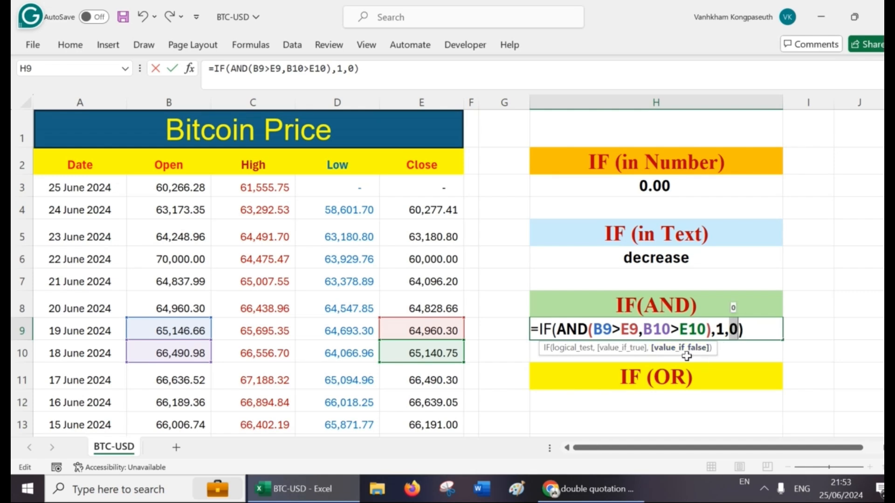
click(758, 331)
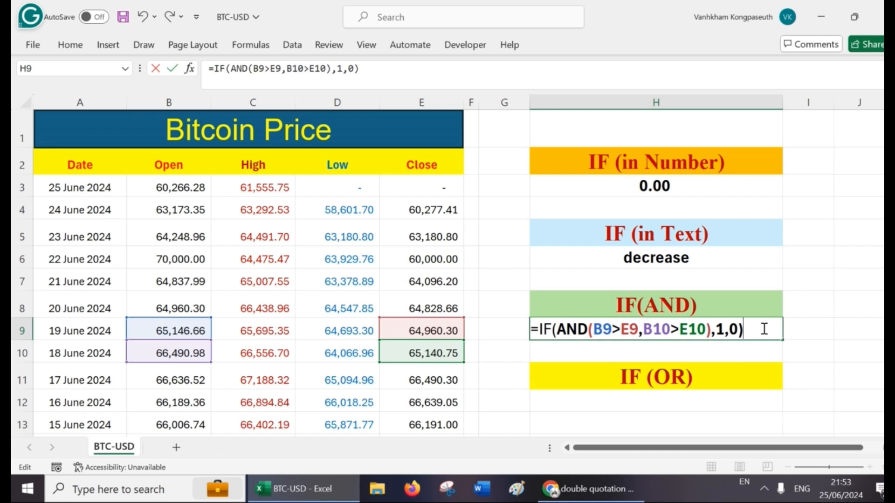
key(Return)
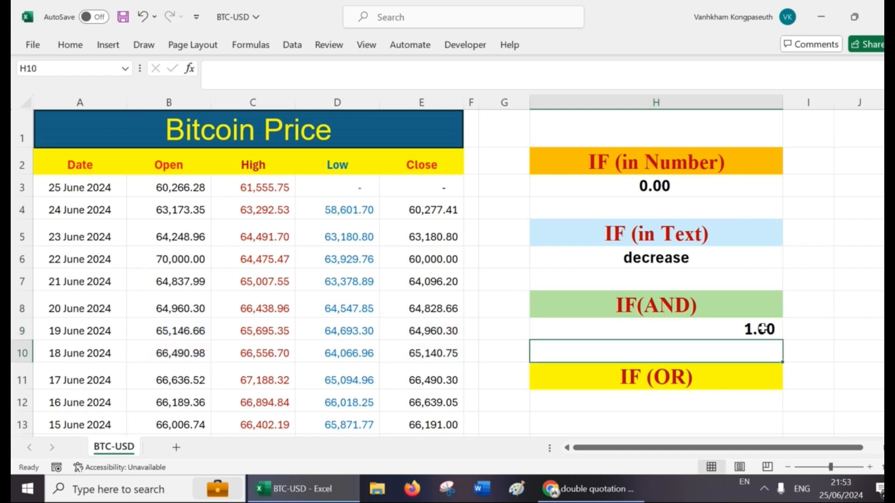
Review the H9 formula part by part: the nested IF and AND functions and the compared cells B9, E9, B10 and E10.
click(763, 329)
double_click(763, 329)
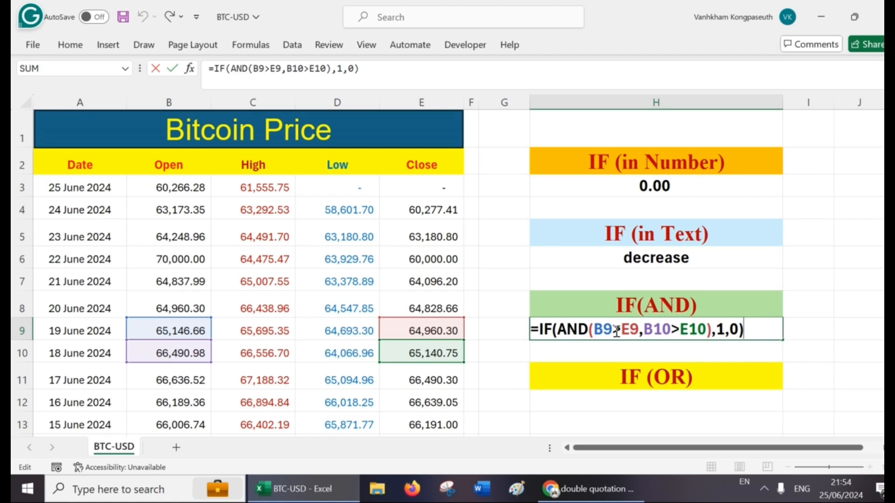
drag(539, 329, 582, 332)
click(582, 332)
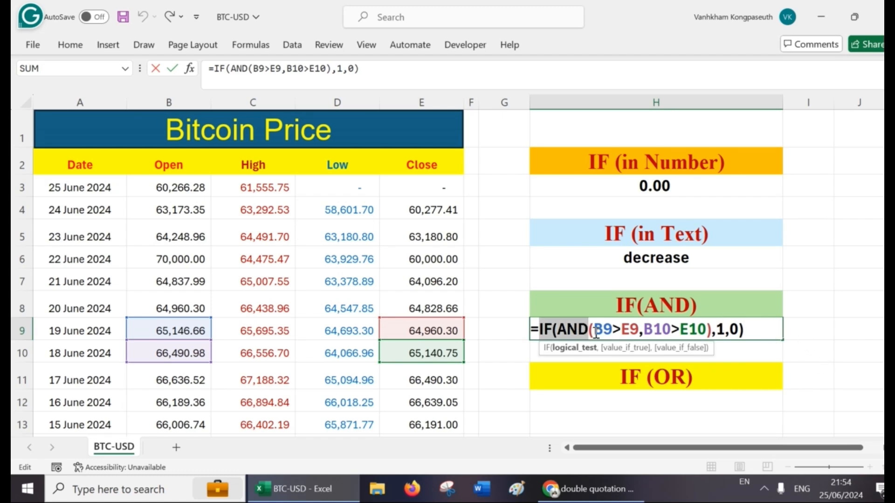
key(Right)
key(shift+Right)
key(shift+Right)
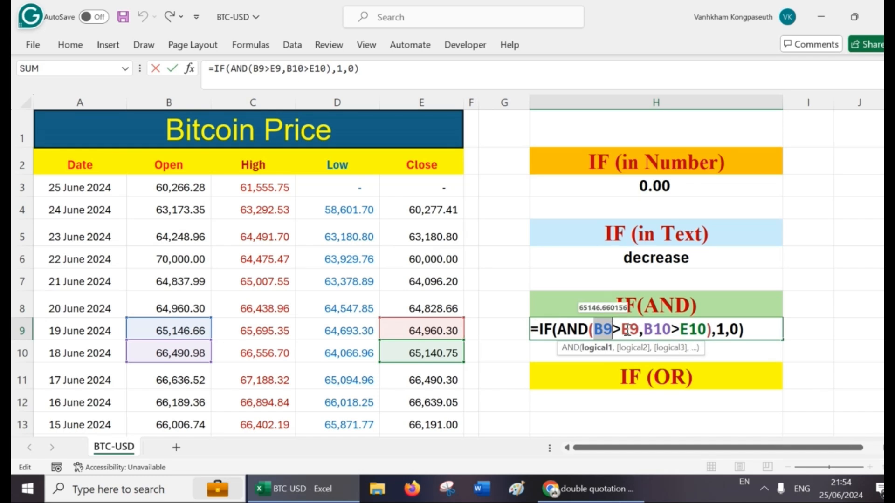
drag(622, 330, 639, 330)
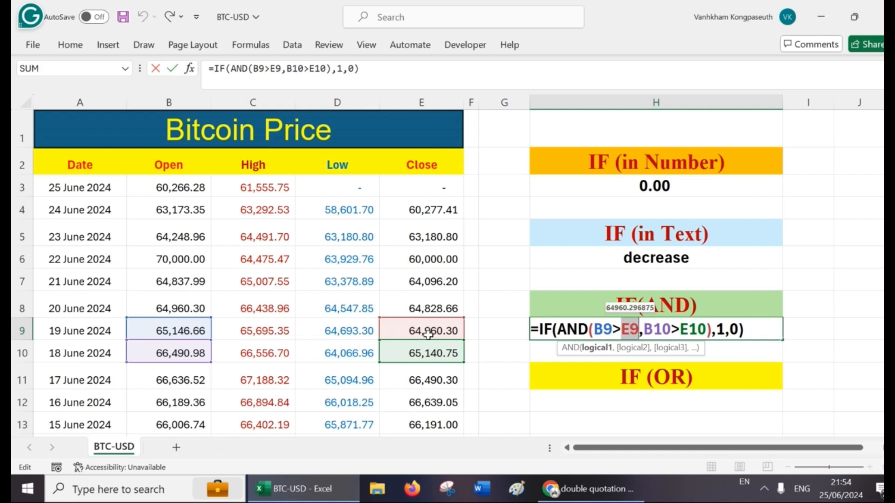
drag(646, 329, 673, 330)
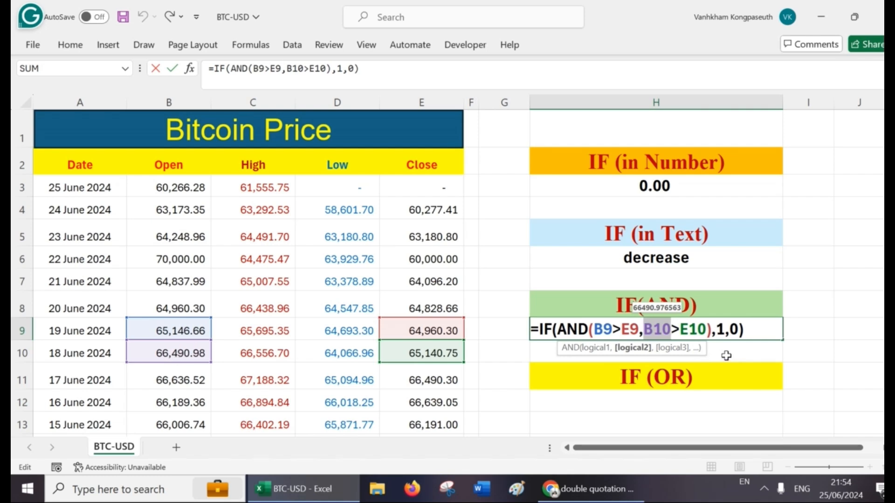
drag(679, 330, 706, 331)
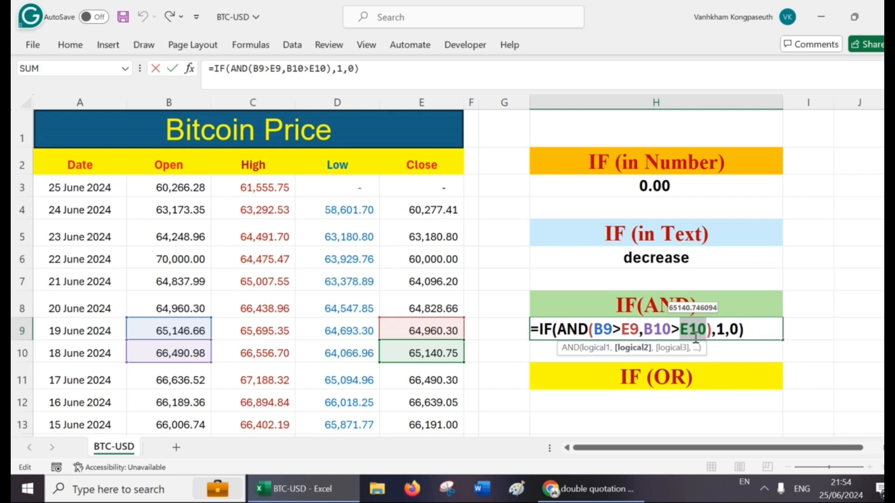
drag(594, 329, 726, 332)
click(772, 333)
key(Return)
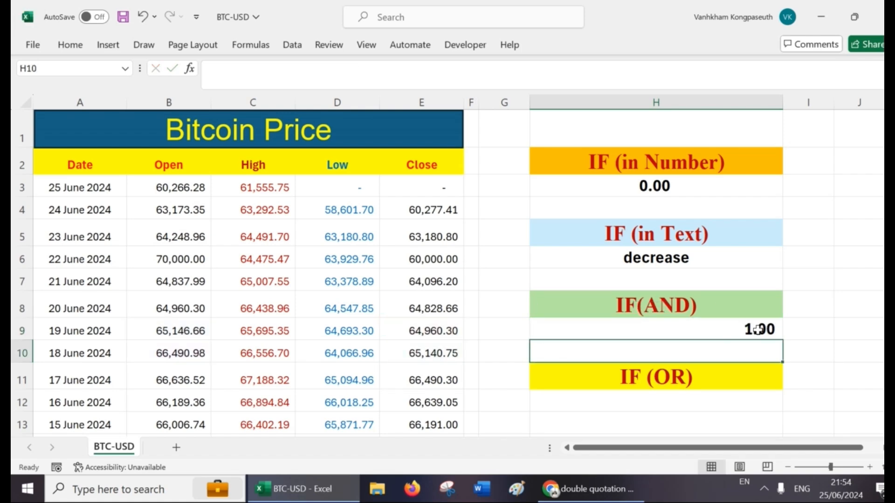
Set the 19 June 2024 Close price in E9 to 80000 and check the IF(AND) result in H9.
click(758, 329)
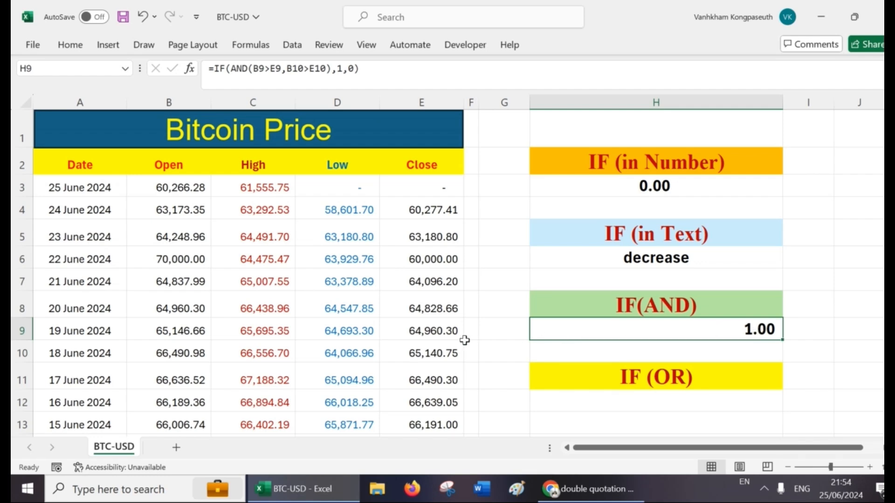
click(421, 335)
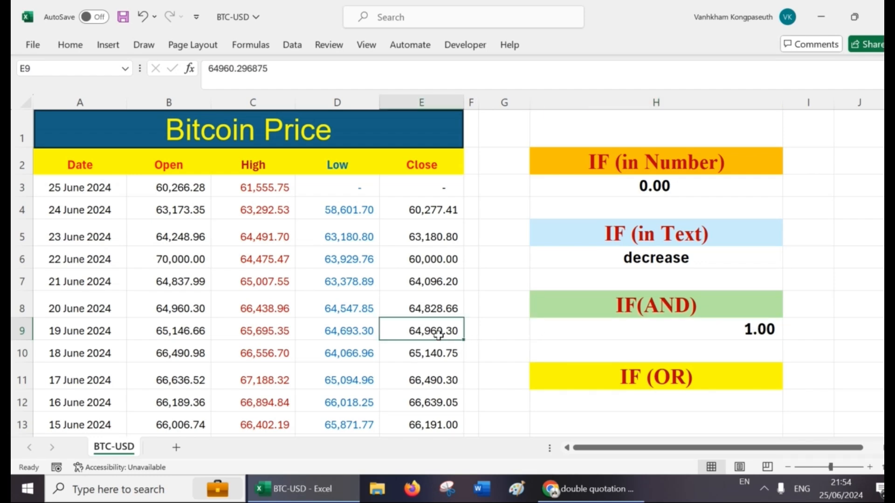
click(189, 334)
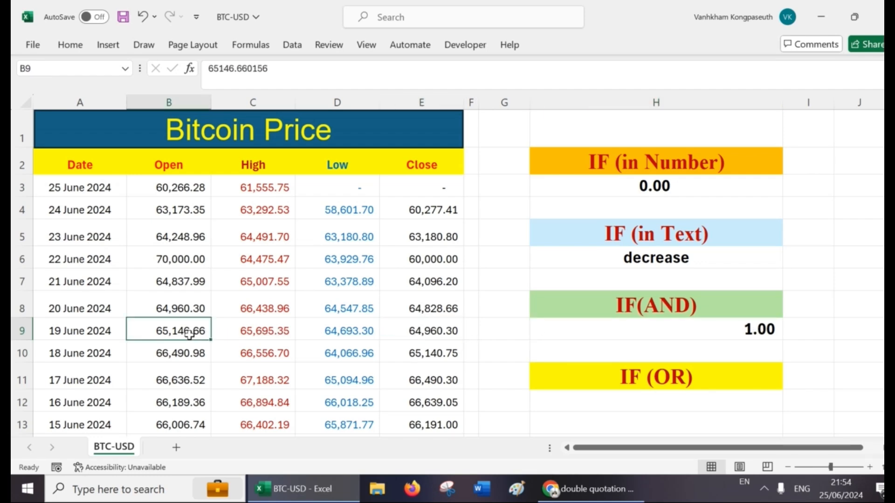
click(429, 335)
text(80000)
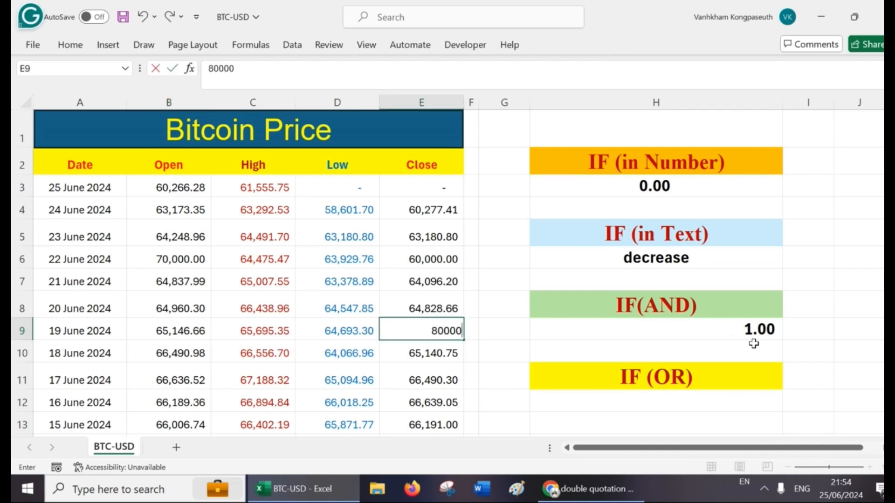
click(773, 330)
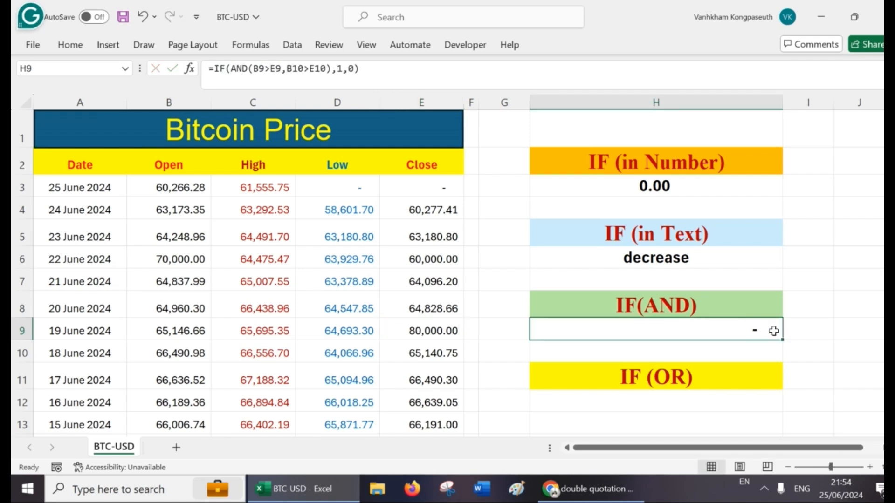
Copy the cell formatting of H3 to the IF(AND) result in H9 with Format Painter.
click(634, 185)
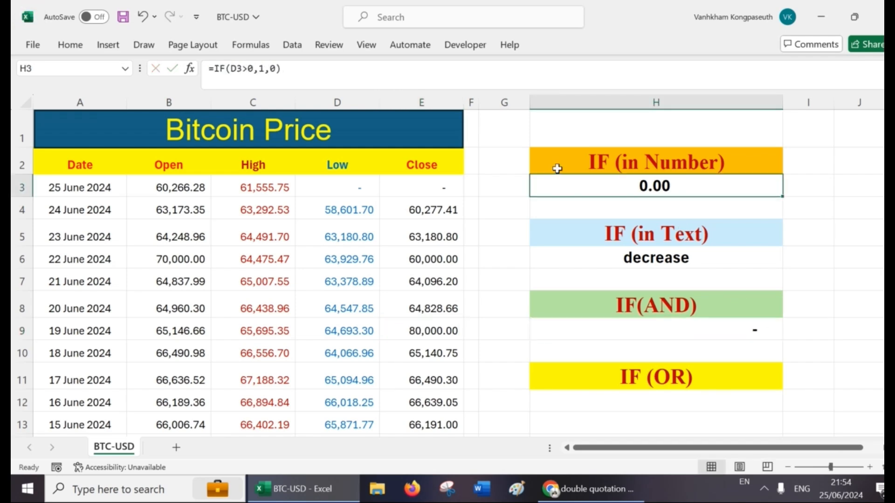
click(70, 45)
click(71, 94)
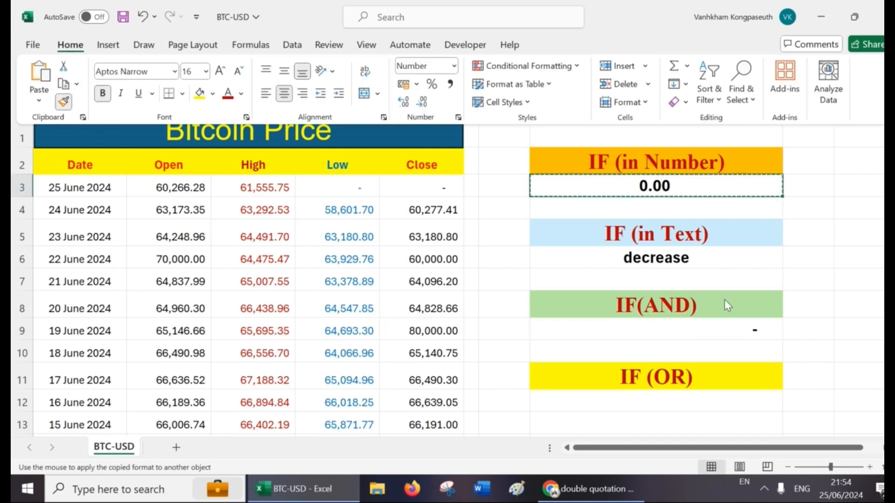
click(757, 330)
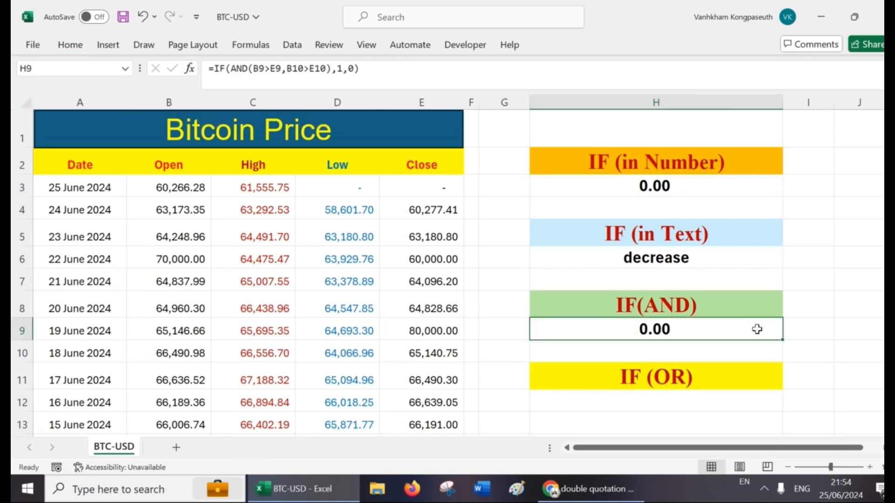
Check the B9>E9 condition inside the H9 formula.
double_click(697, 332)
drag(639, 330, 595, 330)
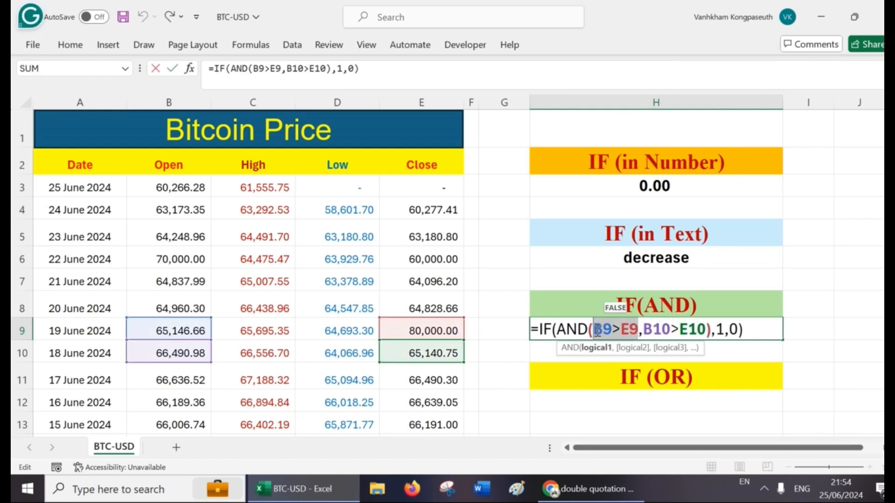
key(Return)
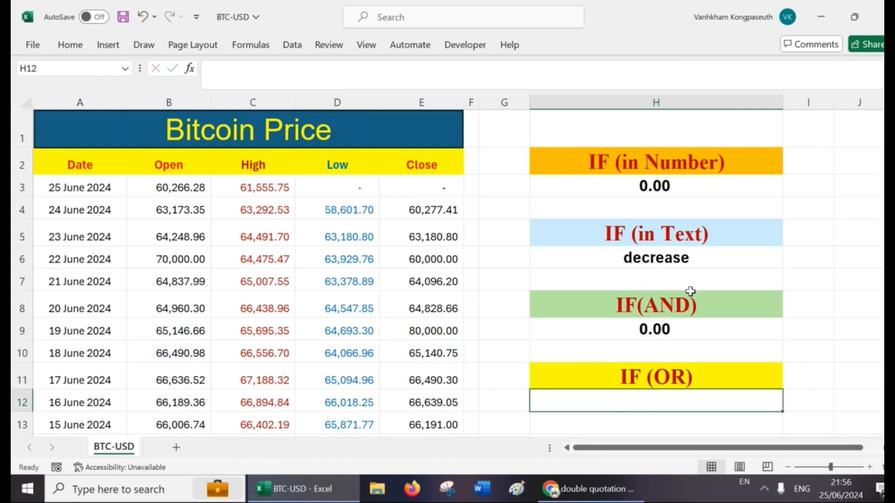
Start an IF formula with a nested OR function in H12, under the IF (OR) heading.
click(707, 378)
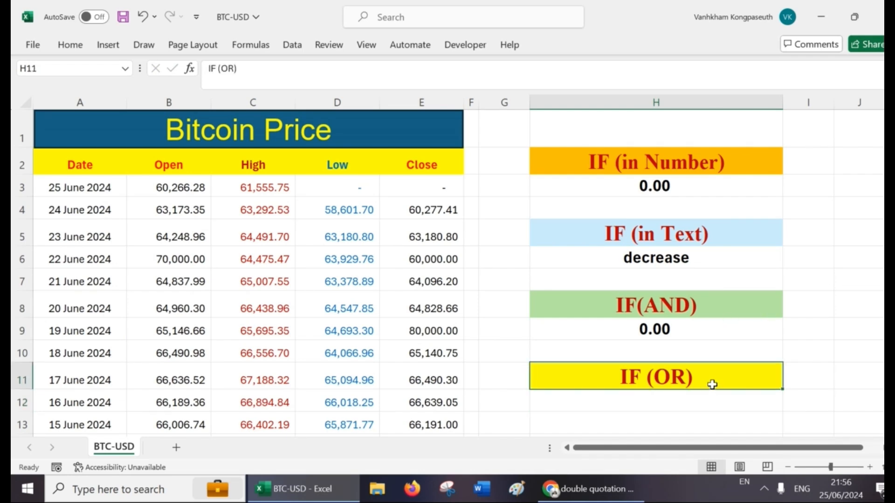
click(684, 400)
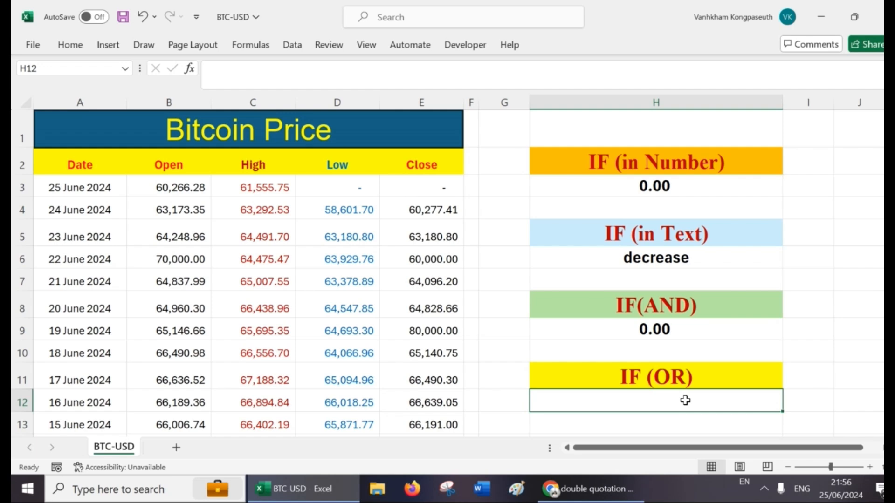
text(=if)
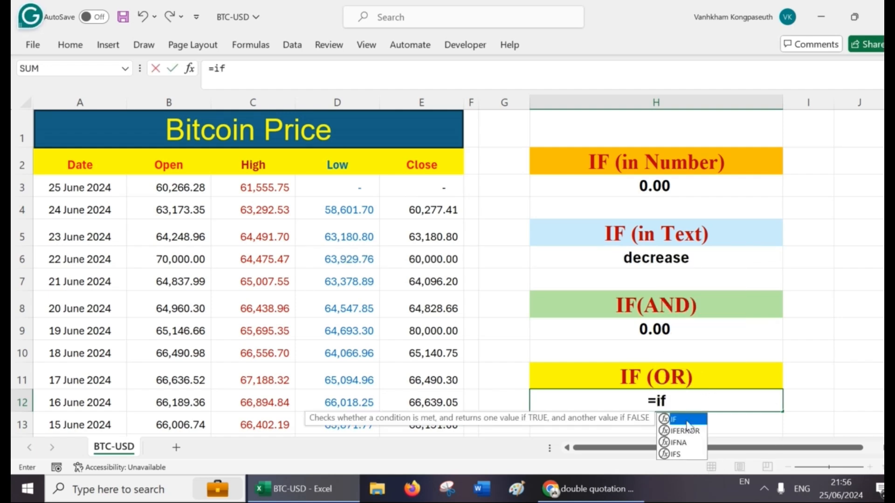
double_click(687, 421)
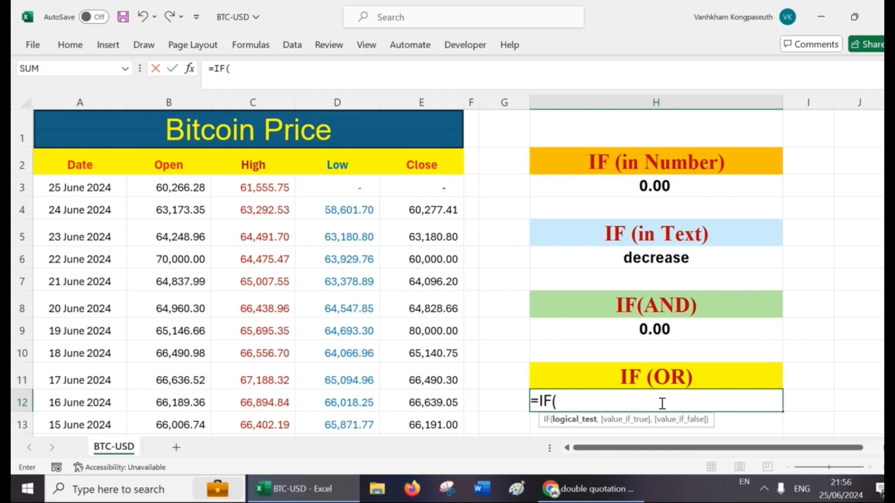
text(or)
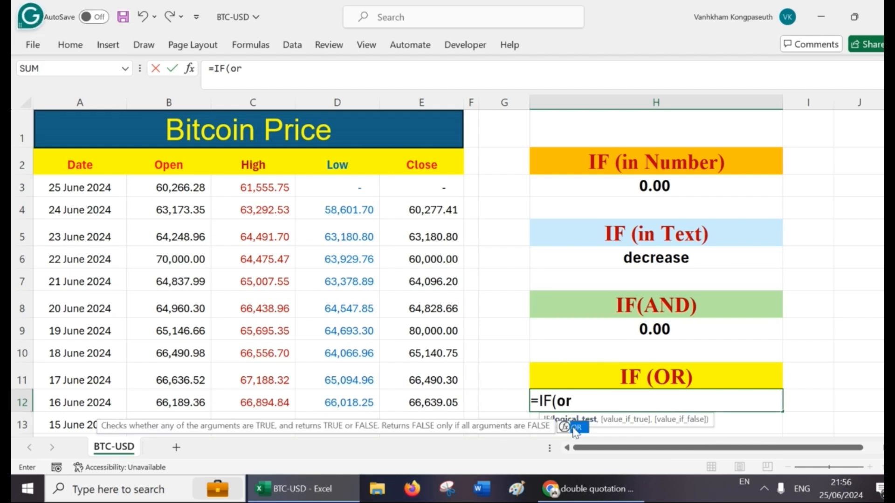
double_click(577, 427)
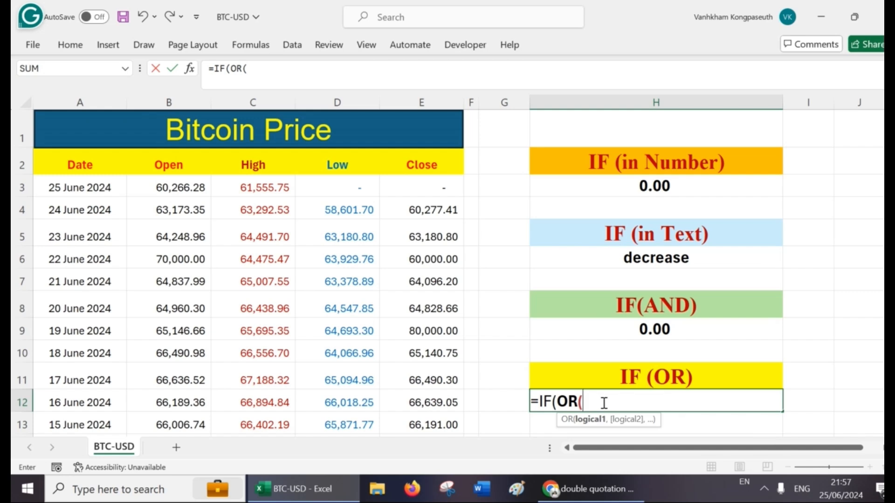
Add the OR conditions B12<>0 and E12<>0 to the IF formula in H12.
click(179, 402)
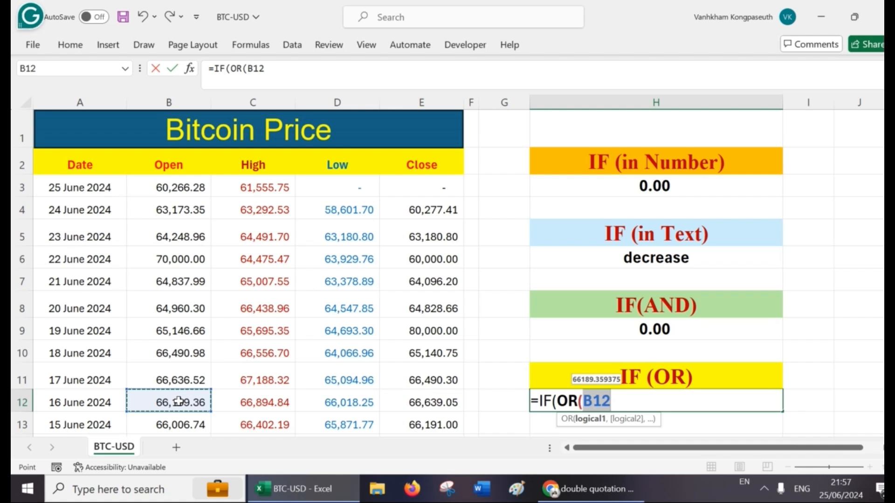
text(<>)
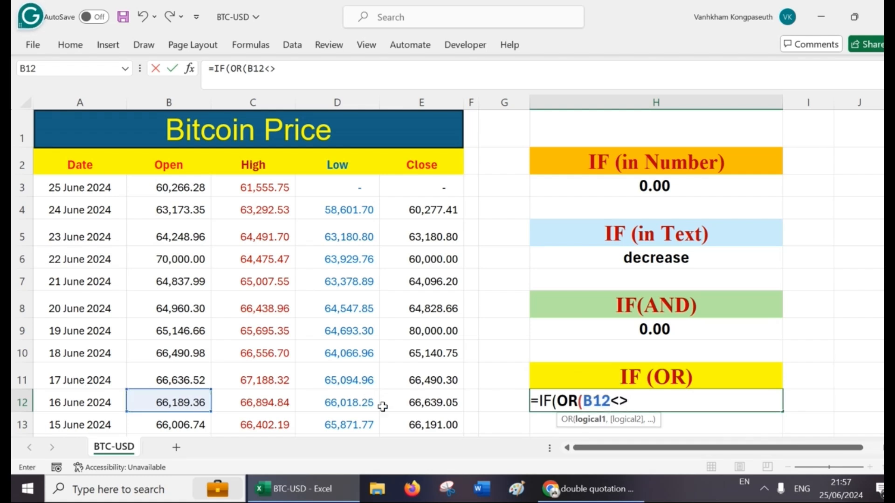
drag(629, 400, 614, 399)
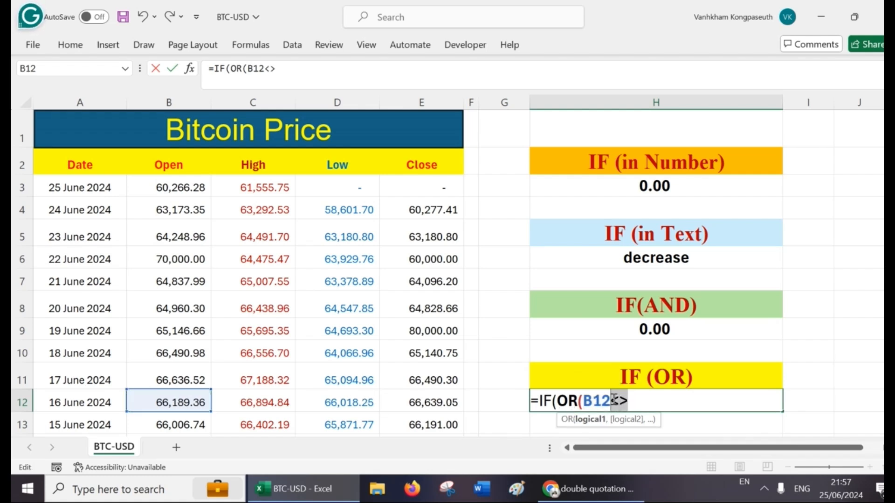
click(636, 401)
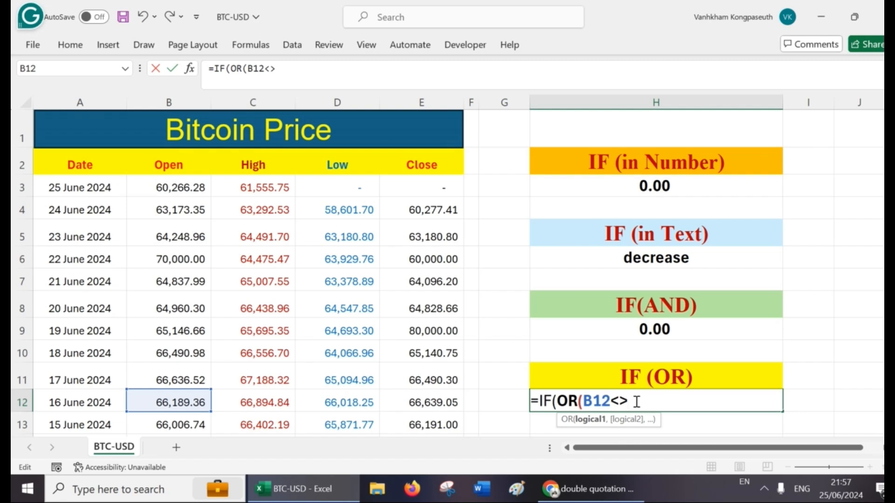
text(0,)
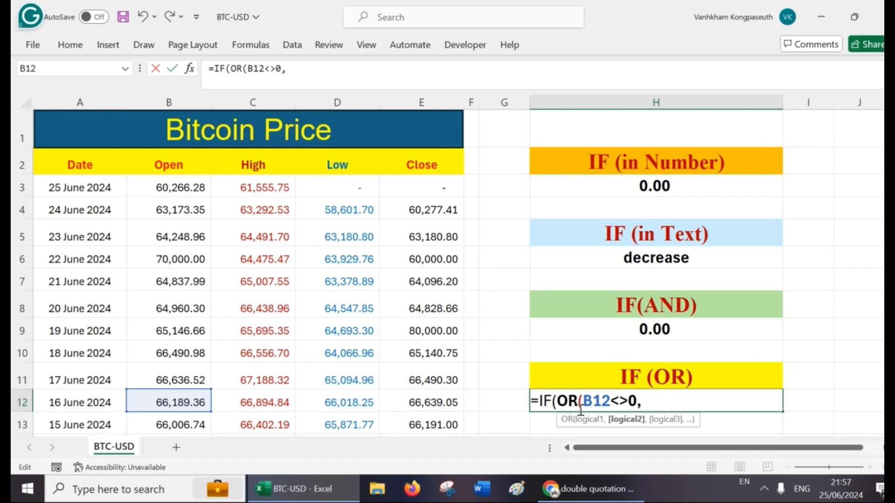
click(433, 401)
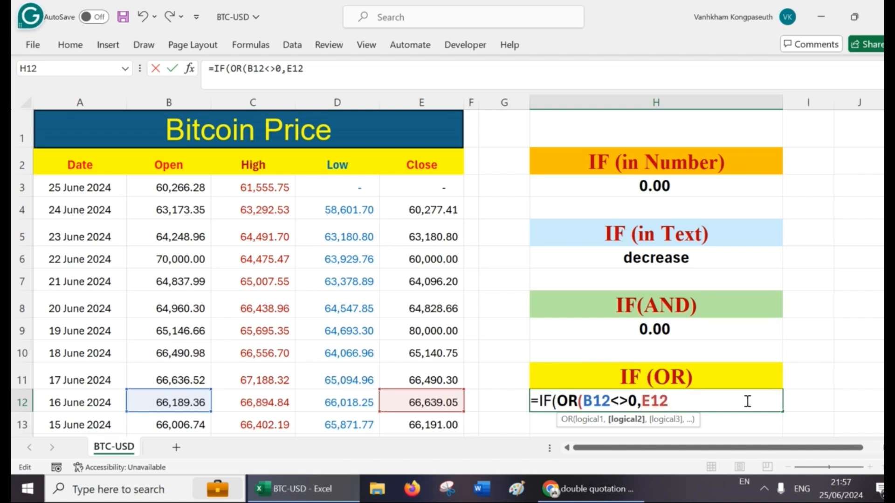
text(<>0,)
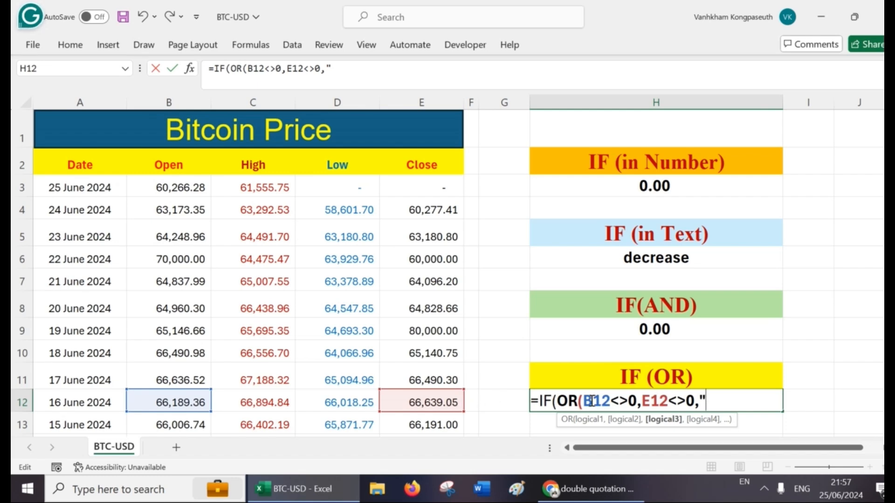
Add 1 as the true result and "Please check" as the false result in the H12 formula.
text(")
key(BackSpace)
key(BackSpace)
text(1,)
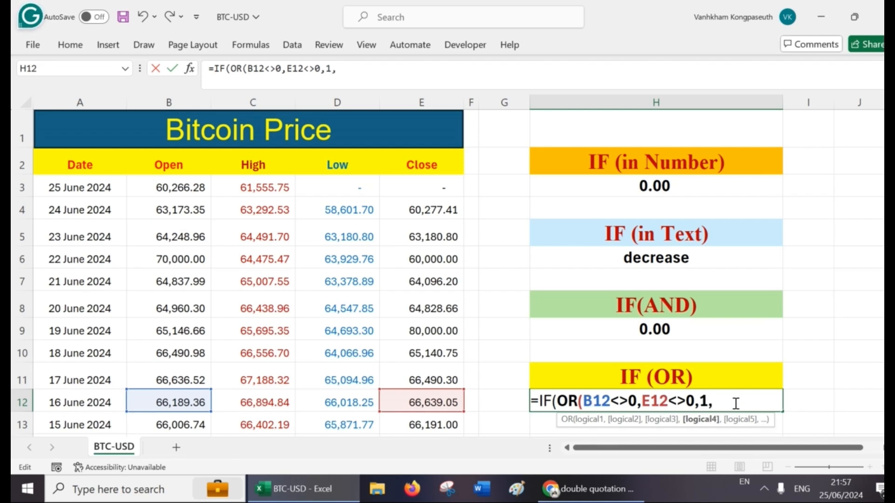
text("Pleas)
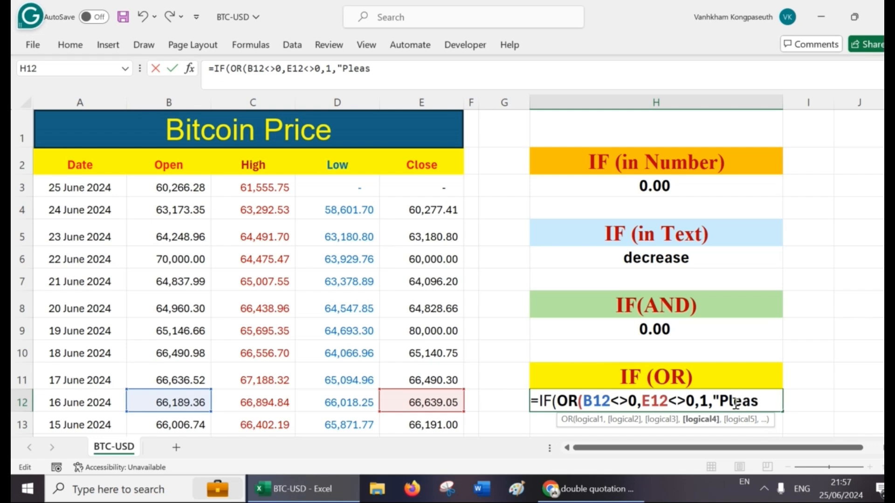
text(e check)
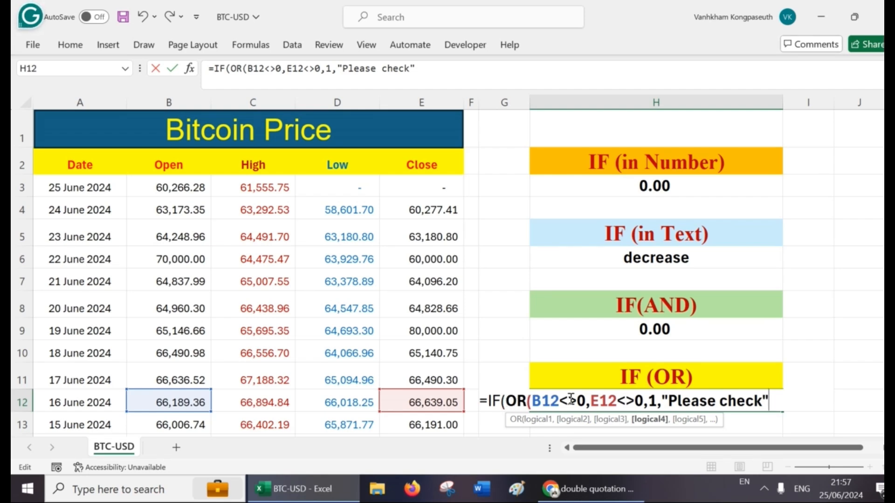
Review the B12<>0 and E12<>0 conditions and the true result inside the unfinished H12 formula.
drag(587, 403, 532, 402)
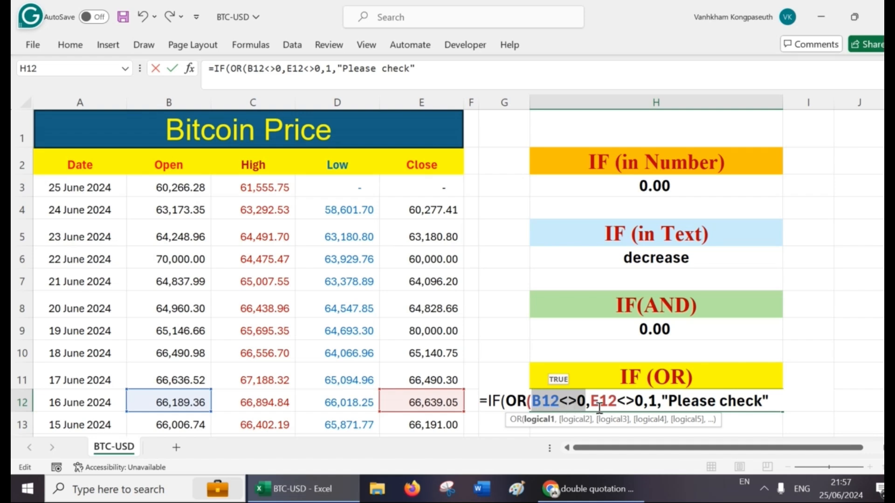
drag(532, 402, 657, 402)
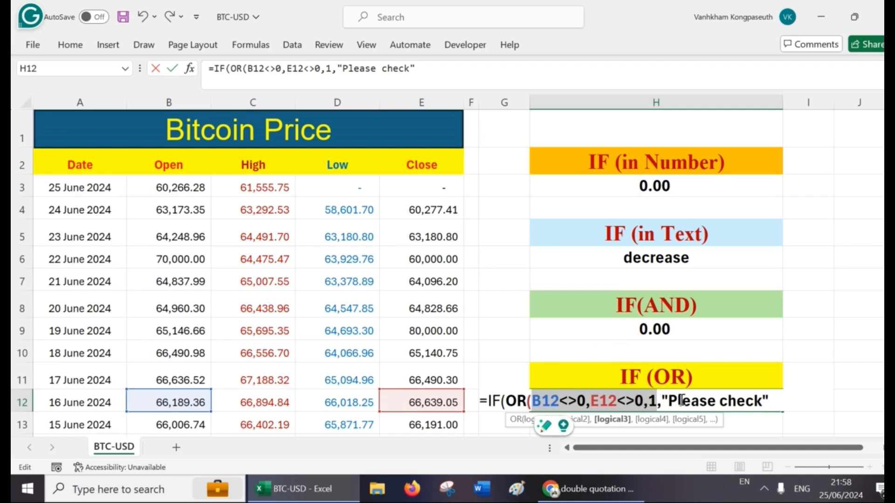
click(608, 401)
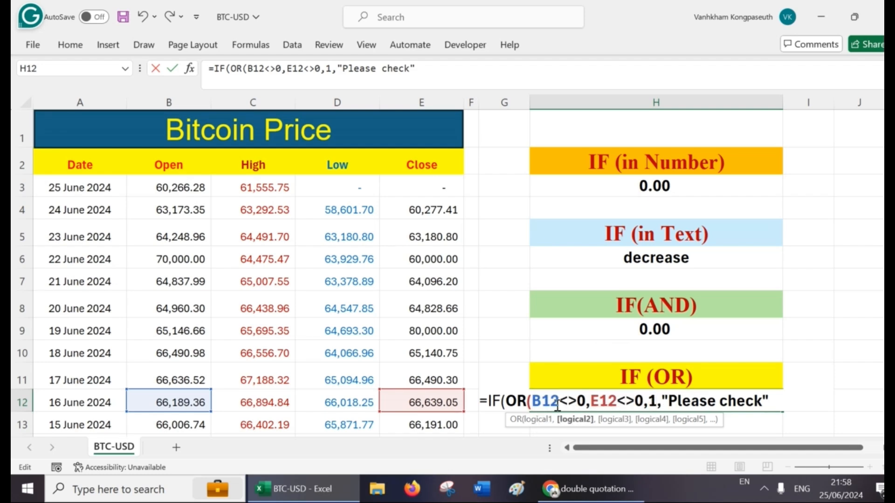
drag(536, 401, 618, 401)
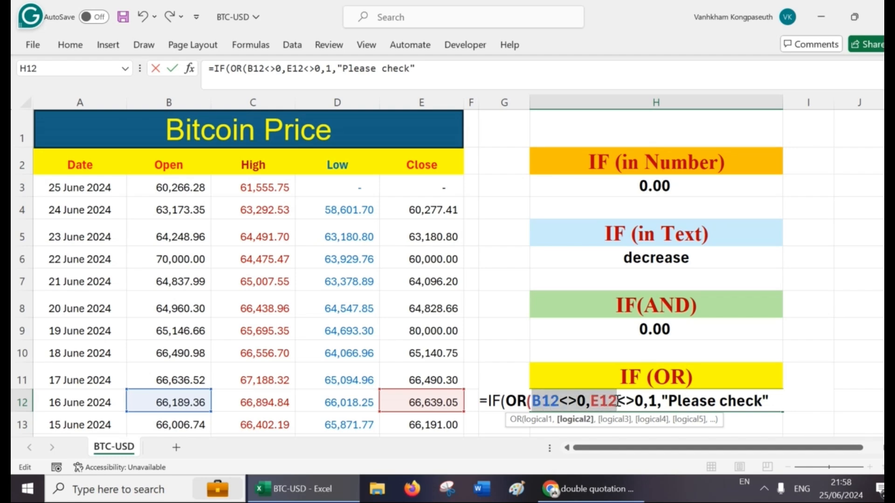
click(600, 401)
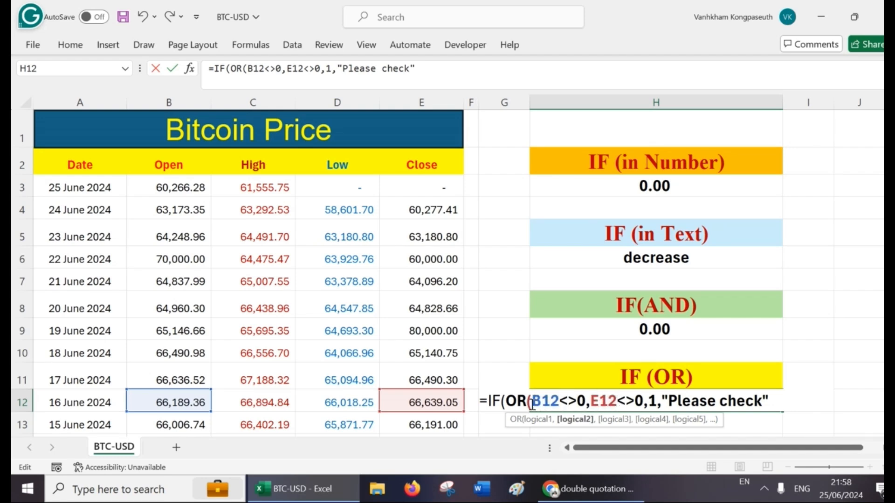
Close the OR function after E12<>0 and commit the formula as =IF(OR(B12<>0,E12<>0),1,"Please check").
click(770, 400)
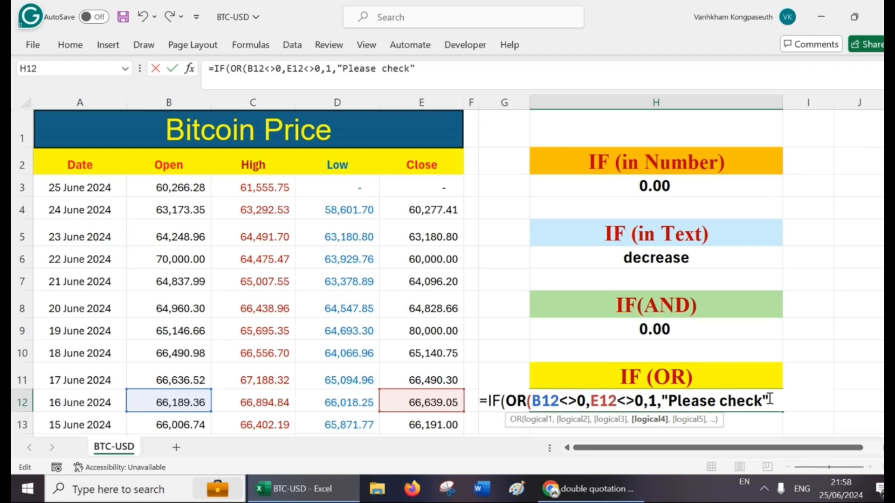
text())
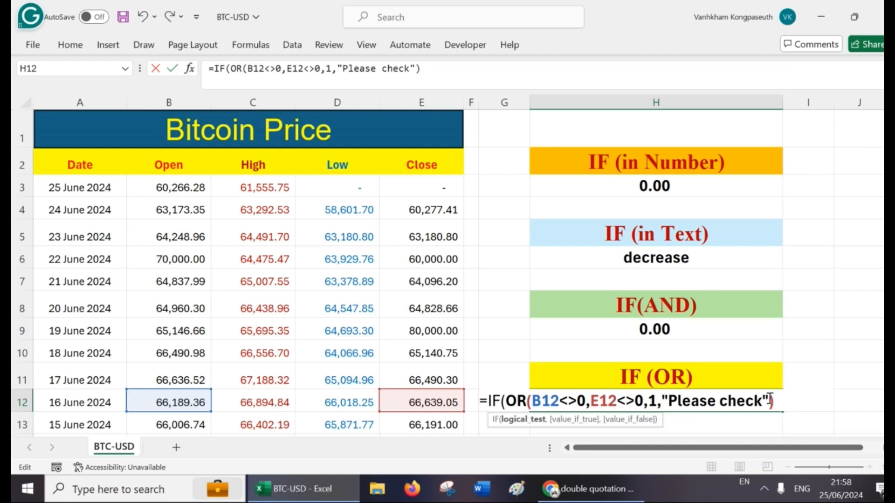
text())
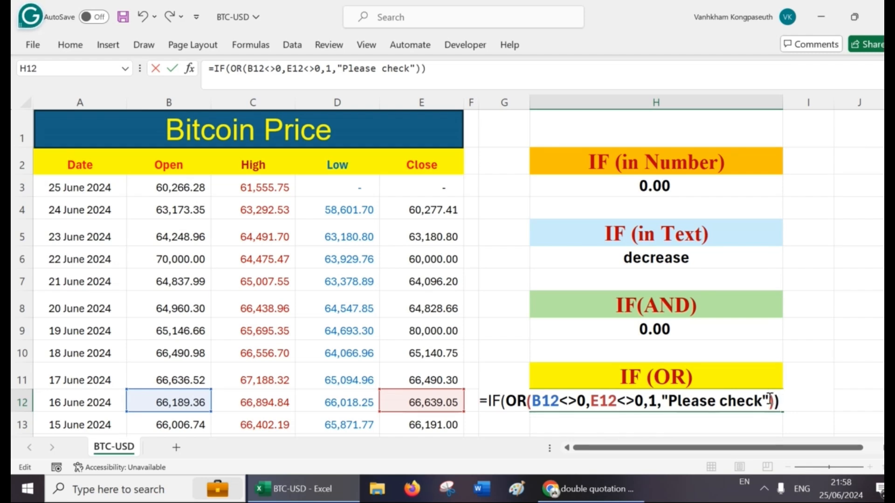
click(644, 402)
text())
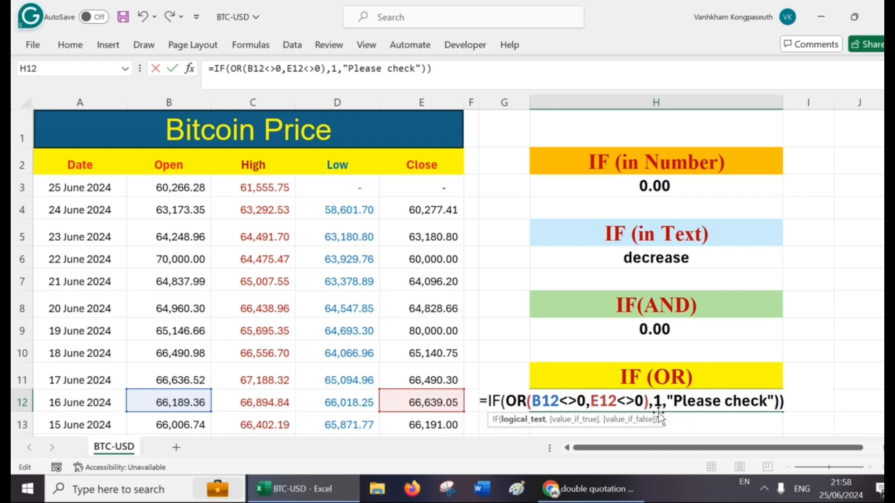
click(778, 402)
key(BackSpace)
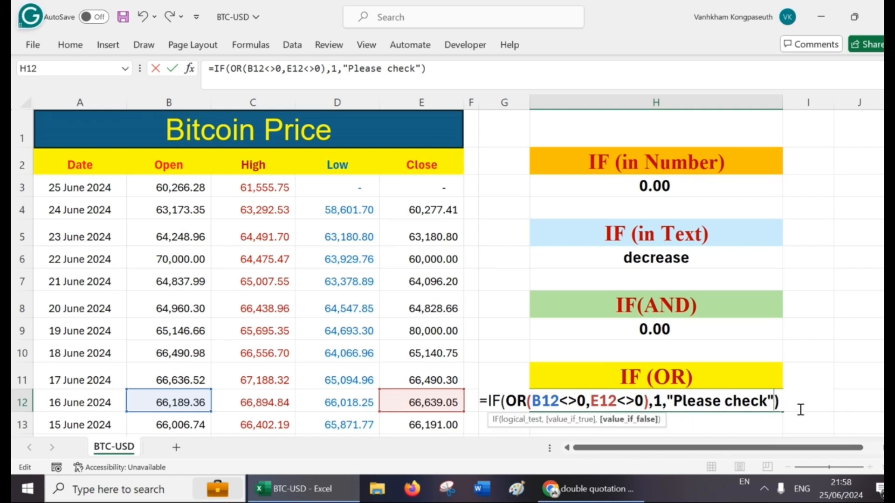
key(Return)
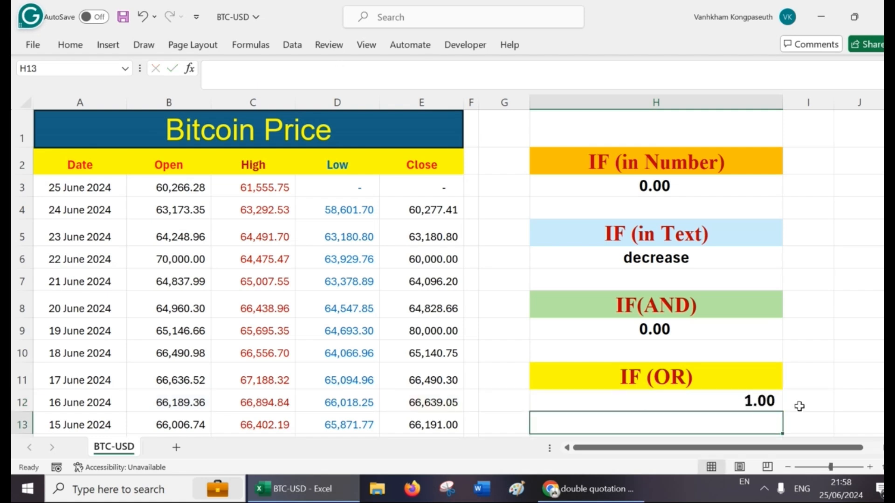
Inspect the completed IF(OR) formula in H12 and the Open and Close cells it references.
click(775, 402)
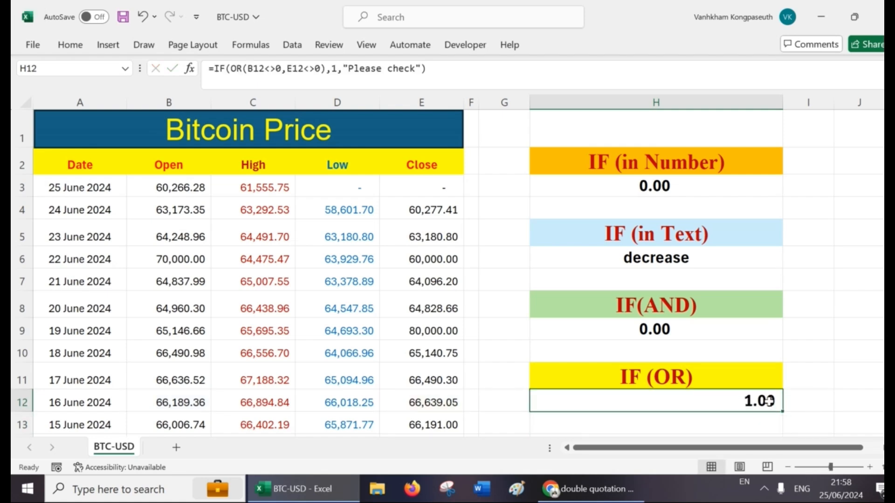
double_click(769, 401)
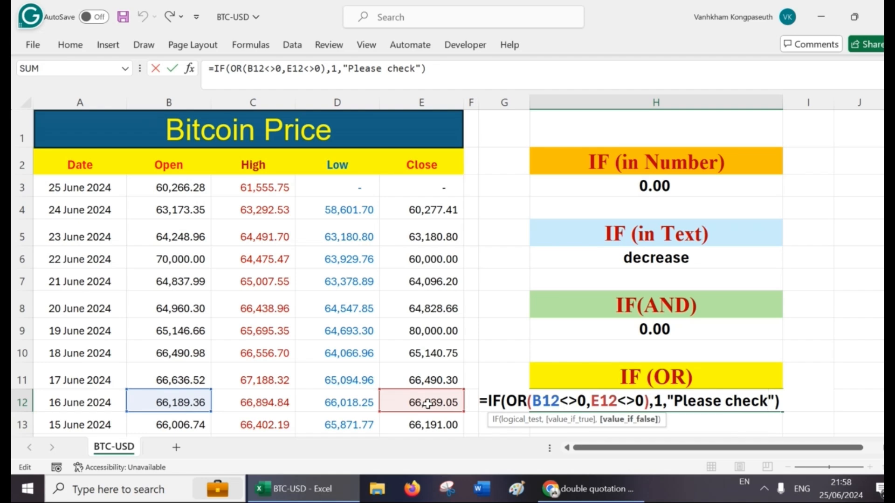
key(Return)
click(778, 400)
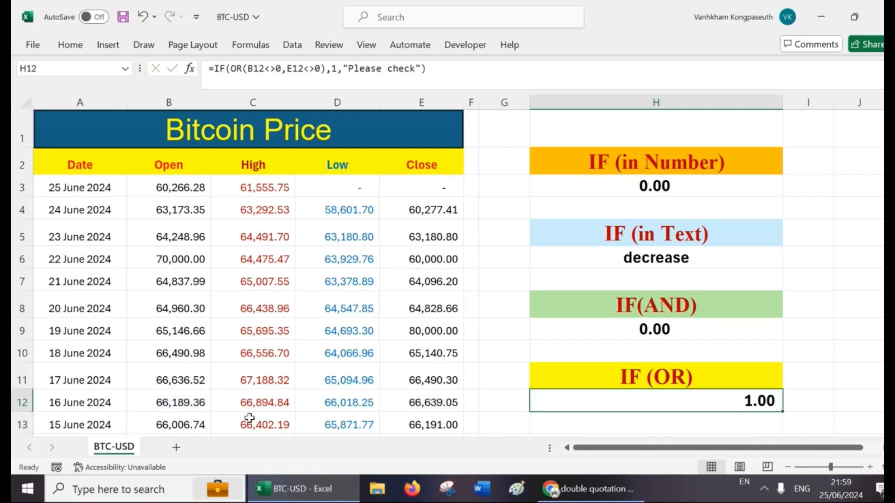
Set the 16 June 2024 Open price in B12 to 0 and check the IF(OR) result in H12.
click(199, 406)
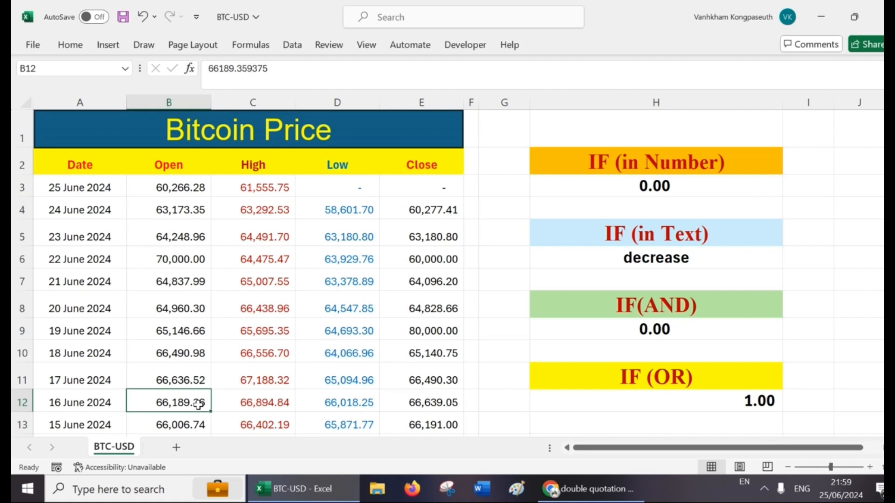
text(0)
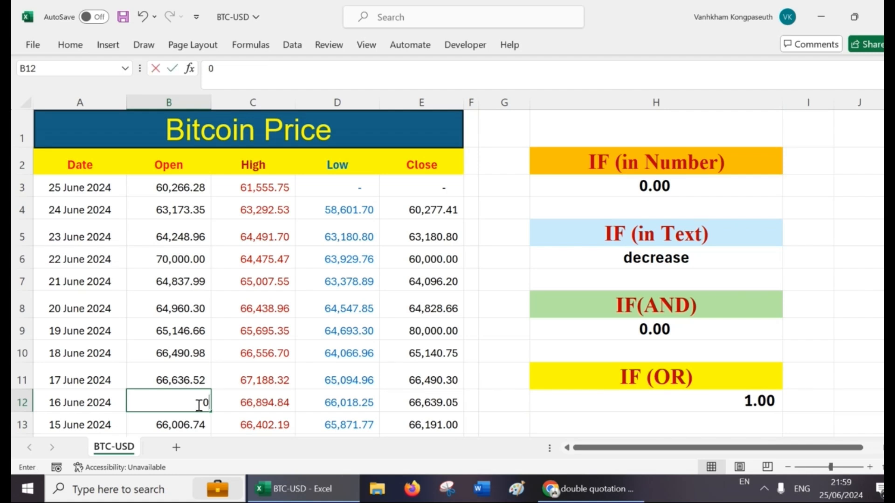
click(415, 405)
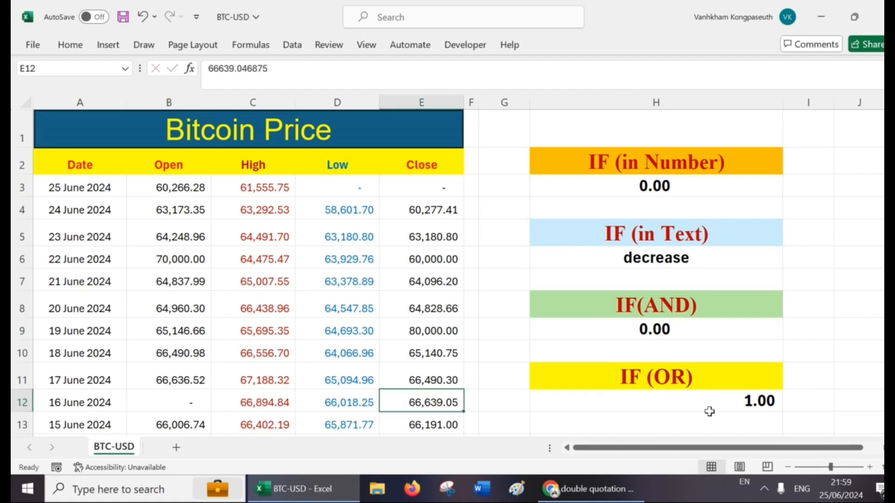
click(730, 404)
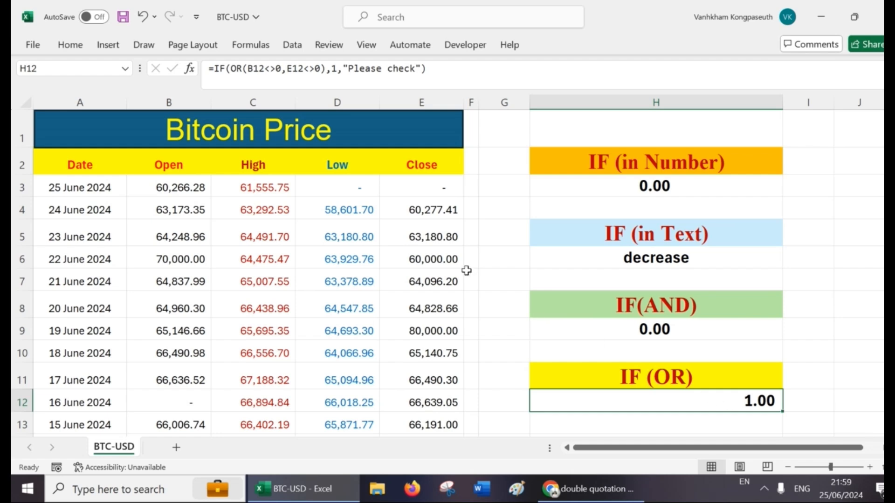
Examine each OR condition and both result arguments in the H12 formula, and the 16 June 2024 Close price in E12.
double_click(667, 404)
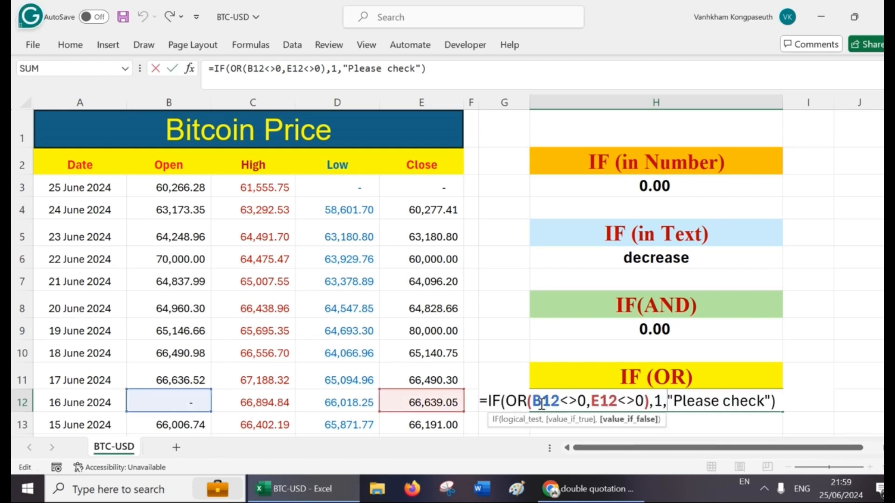
click(535, 402)
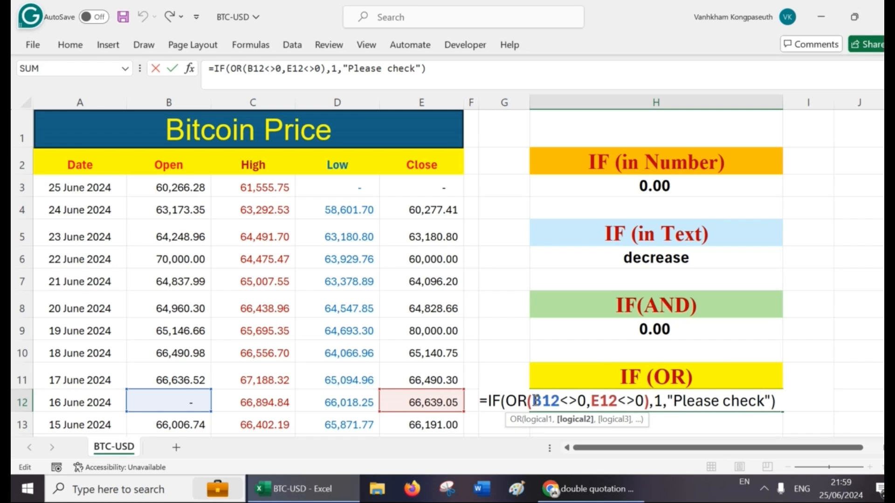
drag(536, 401, 586, 401)
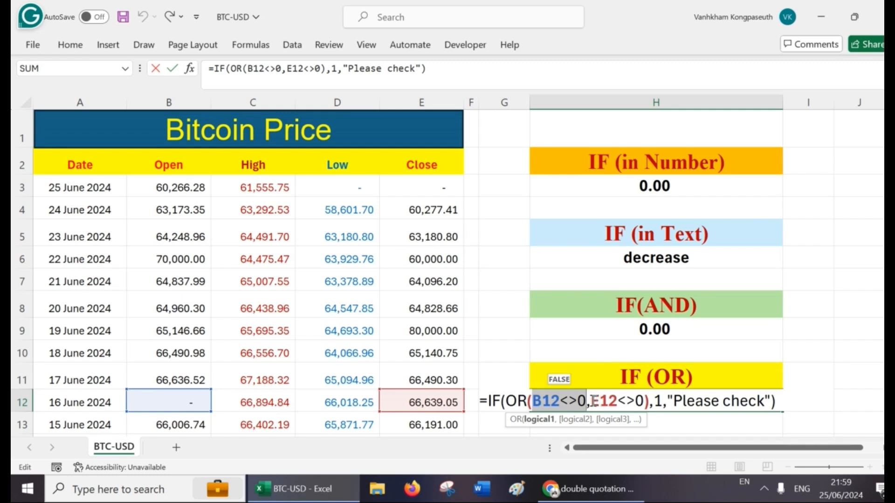
drag(591, 401, 644, 402)
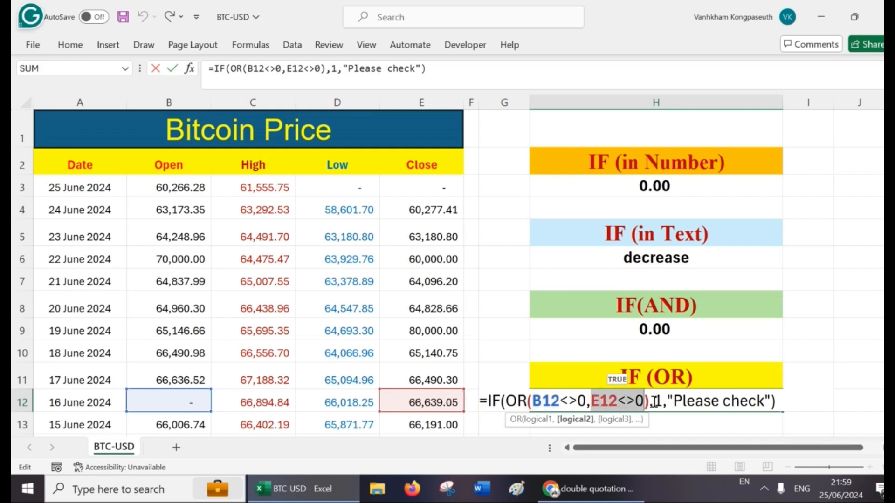
drag(652, 402, 664, 402)
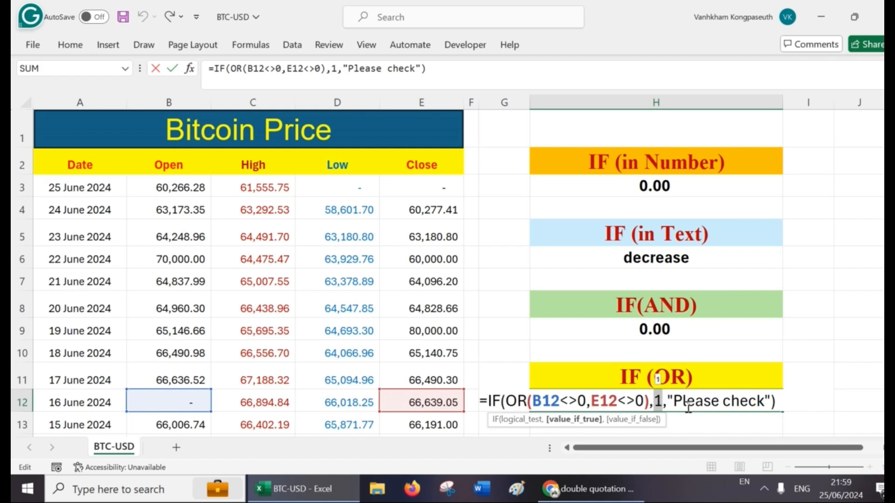
drag(678, 401, 769, 401)
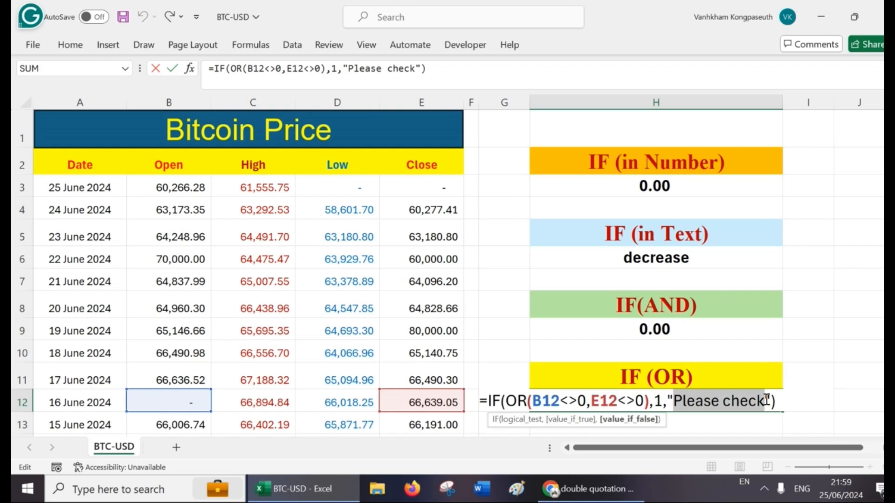
click(788, 359)
click(435, 405)
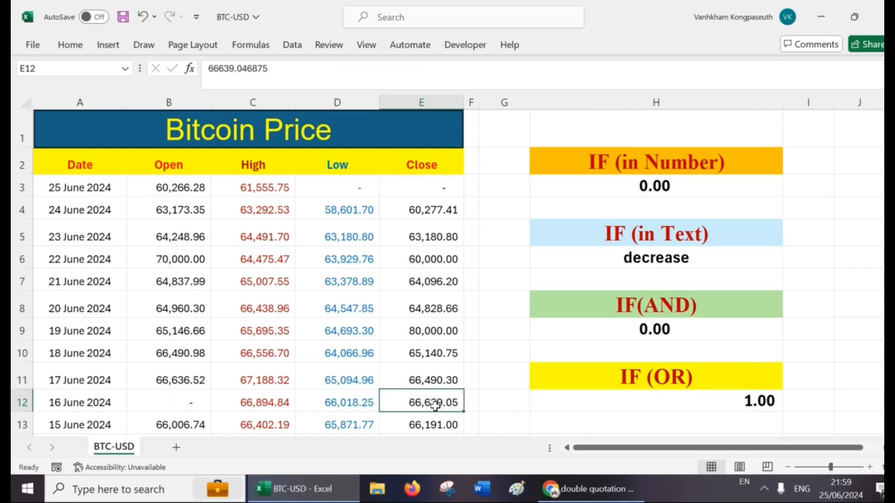
Set the 16 June 2024 Close price in E12 to 0 and check the IF(OR) result in H12.
text(0)
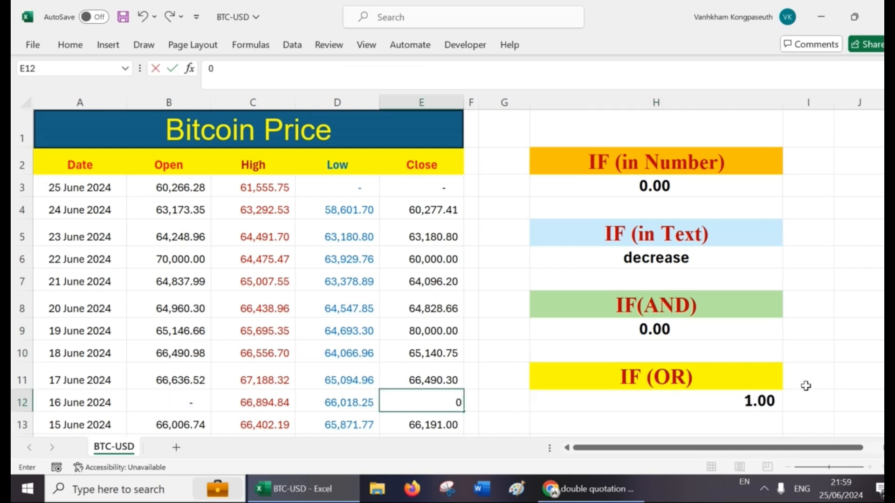
click(826, 383)
click(741, 402)
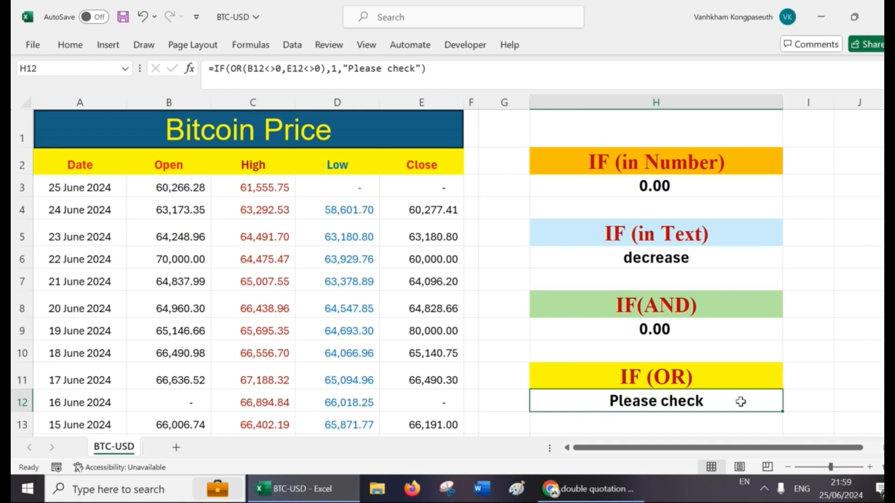
Examine the value-if-false argument of the IF(OR) formula in H12, leaving the formula as it is.
double_click(741, 402)
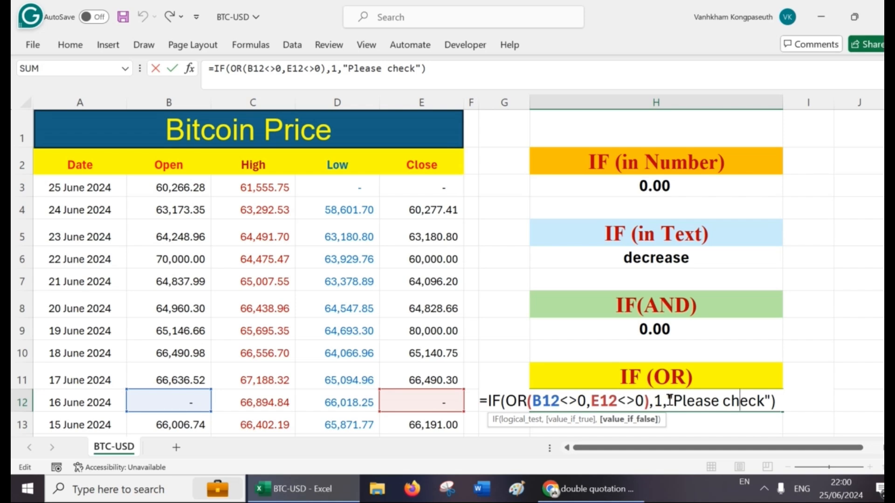
drag(668, 401, 777, 398)
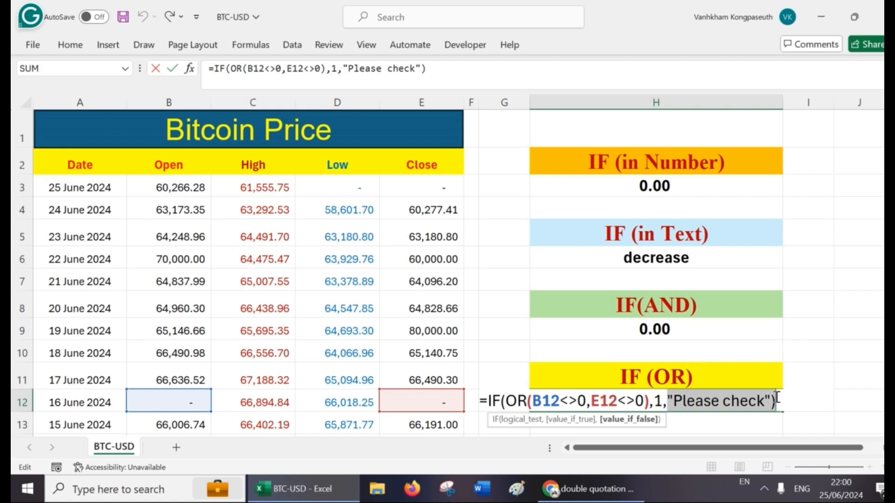
click(788, 397)
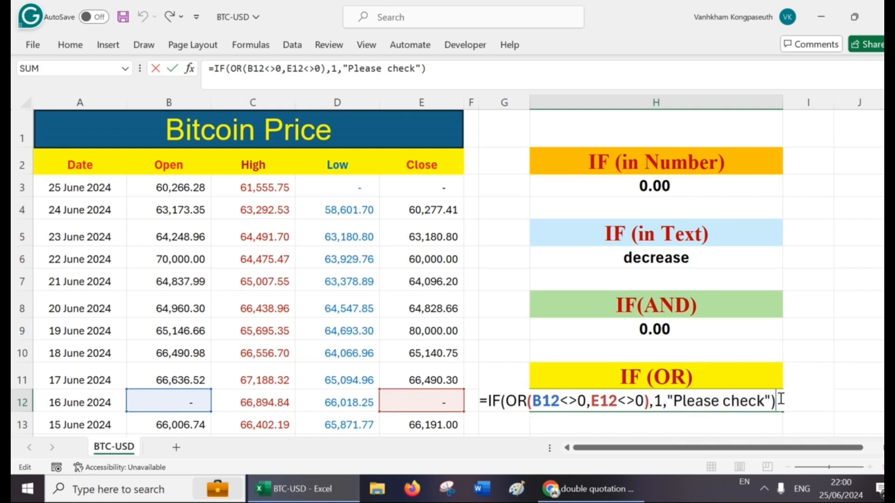
key(Return)
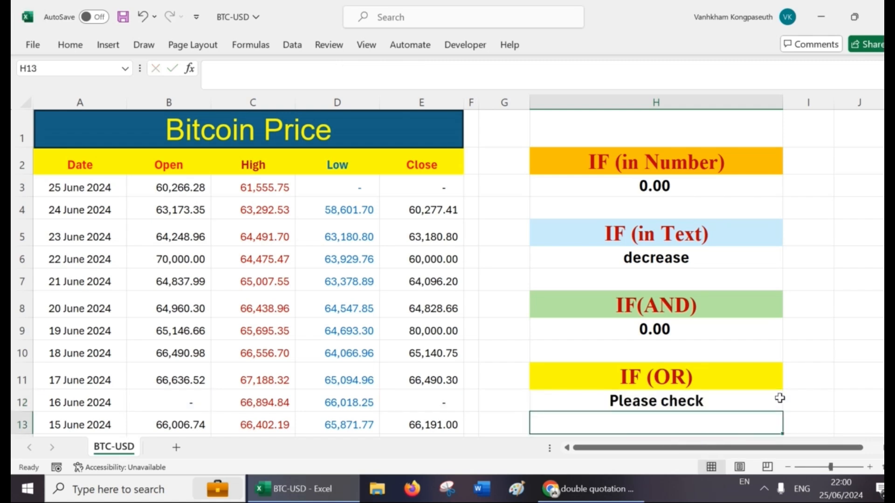